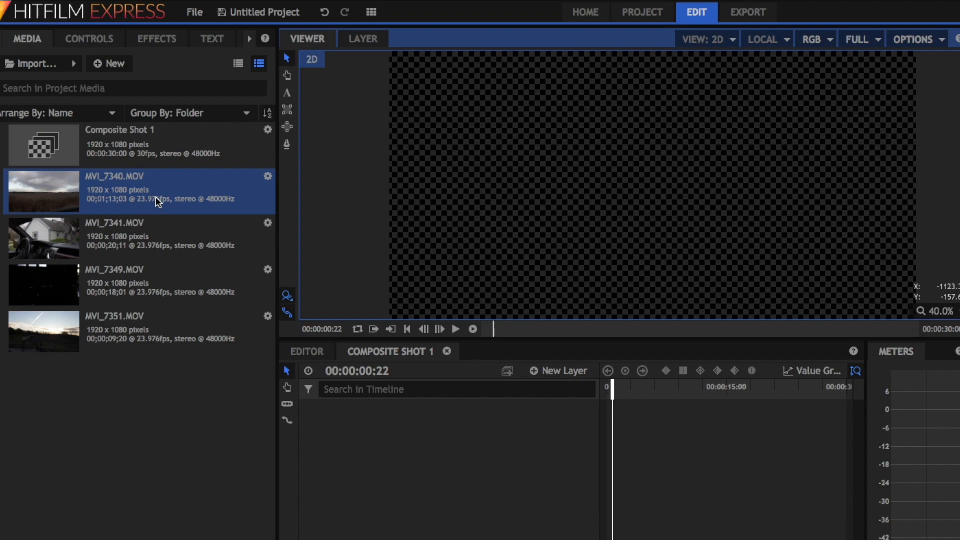
# - Add the MVI_7340.MOV and MVI_7351.MOV clips to the Composite Shot 1 timeline
pyautogui.moveTo(158, 201); pyautogui.dragTo(378, 464)
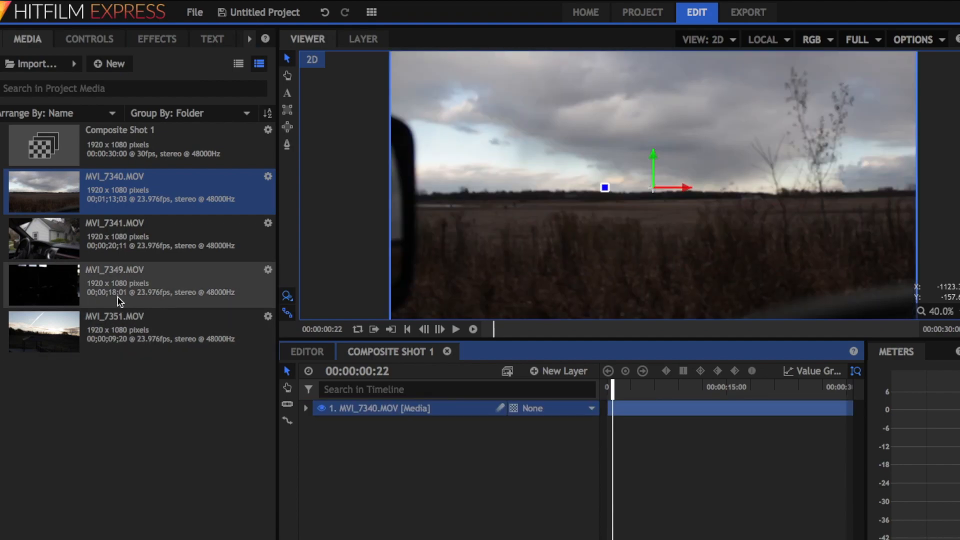
pyautogui.moveTo(105, 320); pyautogui.dragTo(424, 452)
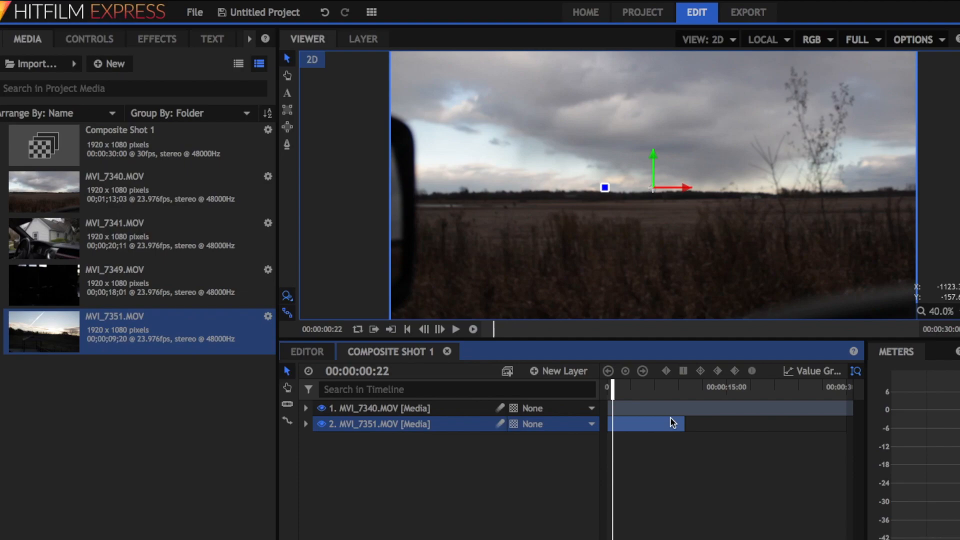
# - Slice MVI_7340.MOV at the point where MVI_7351.MOV ends and delete the remaining part of the clip
pyautogui.click(684, 410)
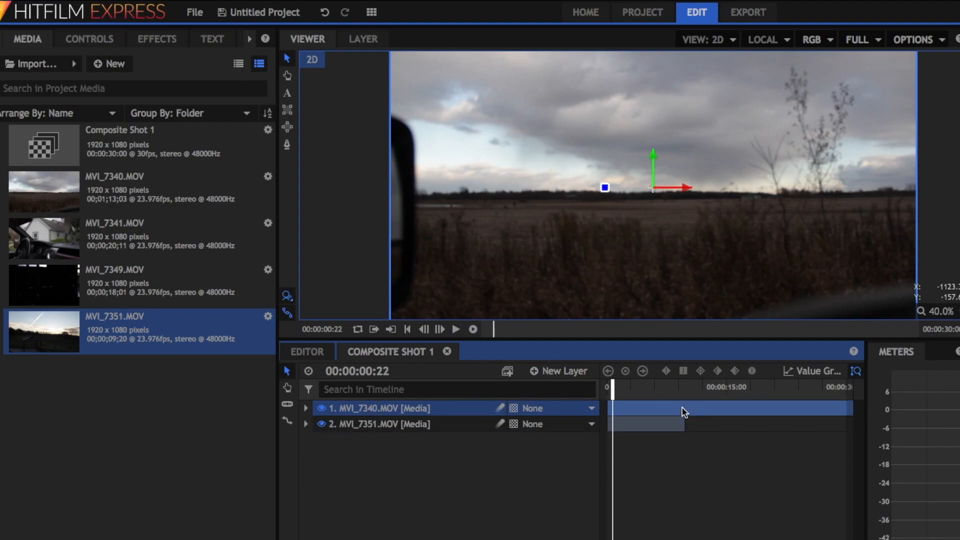
pyautogui.click(287, 404)
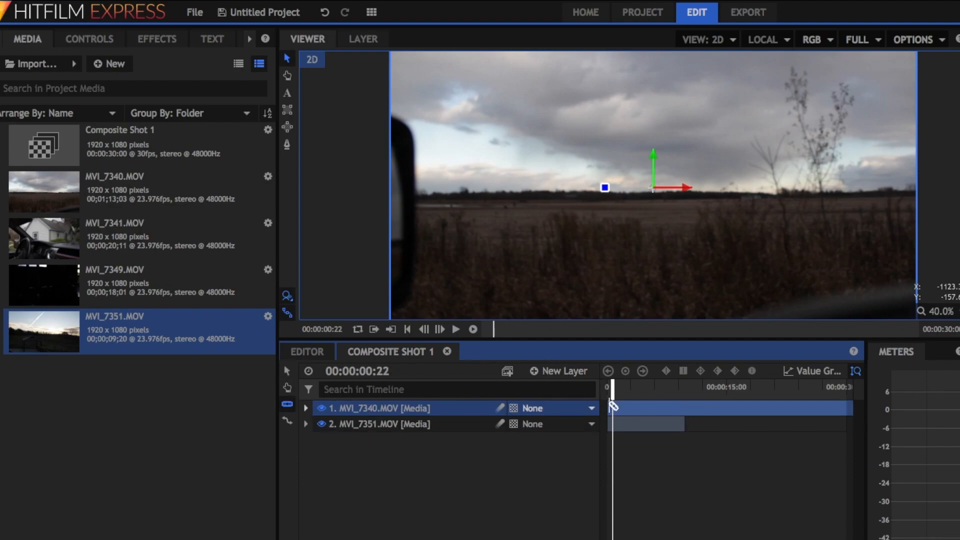
pyautogui.click(687, 409)
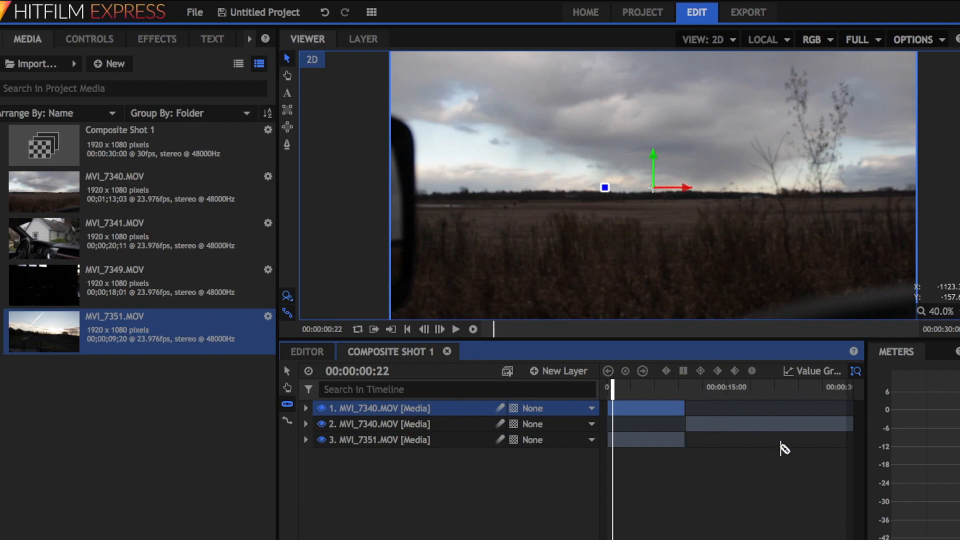
pyautogui.click(287, 370)
pyautogui.click(758, 425)
pyautogui.press('Delete')
# - Shift MVI_7351.MOV along the timeline so it starts directly after MVI_7340.MOV ends
pyautogui.click(662, 429)
pyautogui.moveTo(662, 431); pyautogui.dragTo(737, 426)
pyautogui.click(687, 388)
pyautogui.click(681, 392)
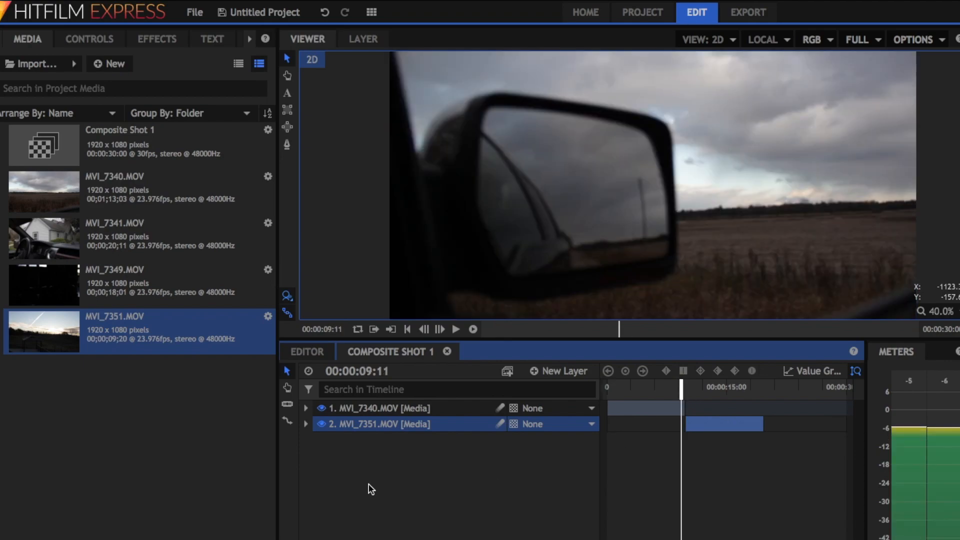
# - Silence MVI_7351.MOV by setting its audio level to -60.0 dB
pyautogui.click(305, 423)
pyautogui.click(320, 502)
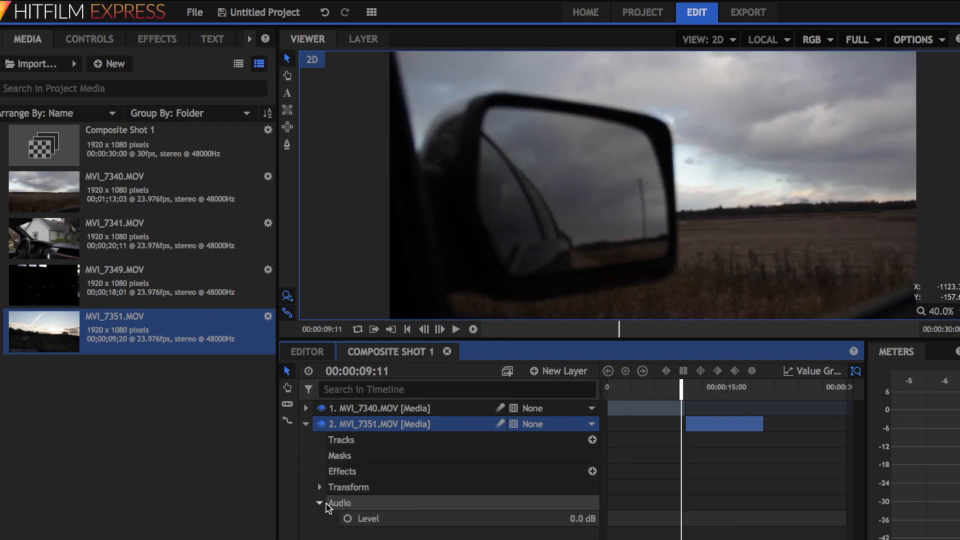
pyautogui.moveTo(581, 518); pyautogui.dragTo(520, 520)
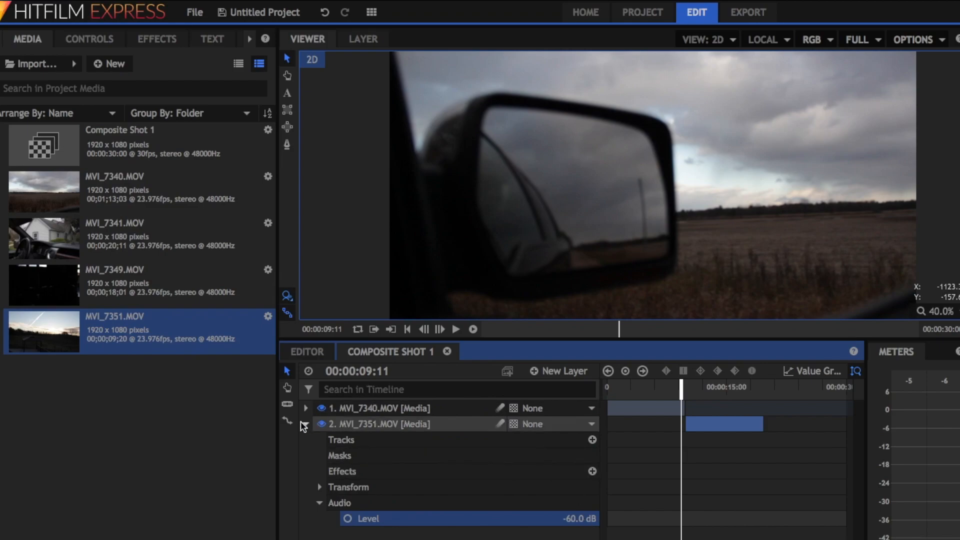
pyautogui.click(305, 423)
# - Silence MVI_7340.MOV by setting its audio level to -60.0 dB
pyautogui.click(306, 408)
pyautogui.click(319, 487)
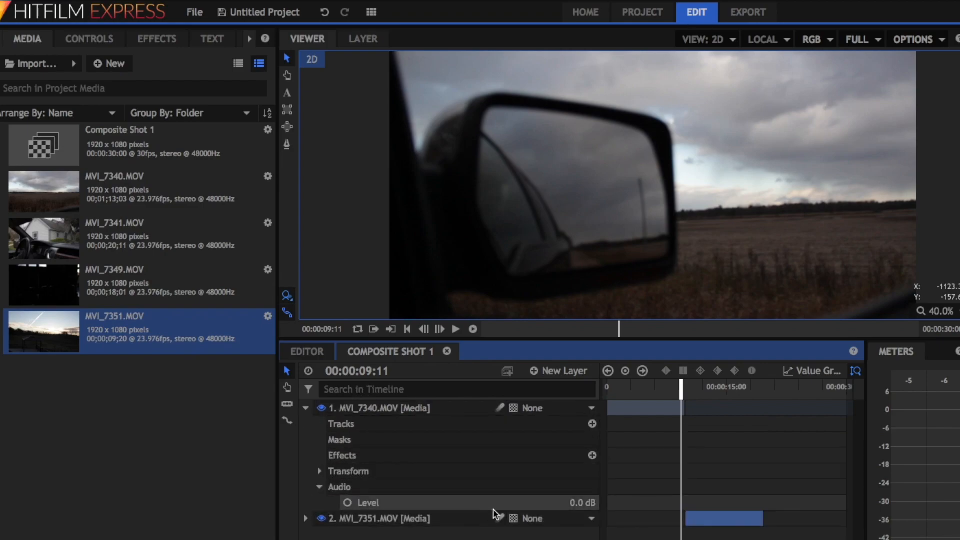
pyautogui.moveTo(581, 503); pyautogui.dragTo(520, 503)
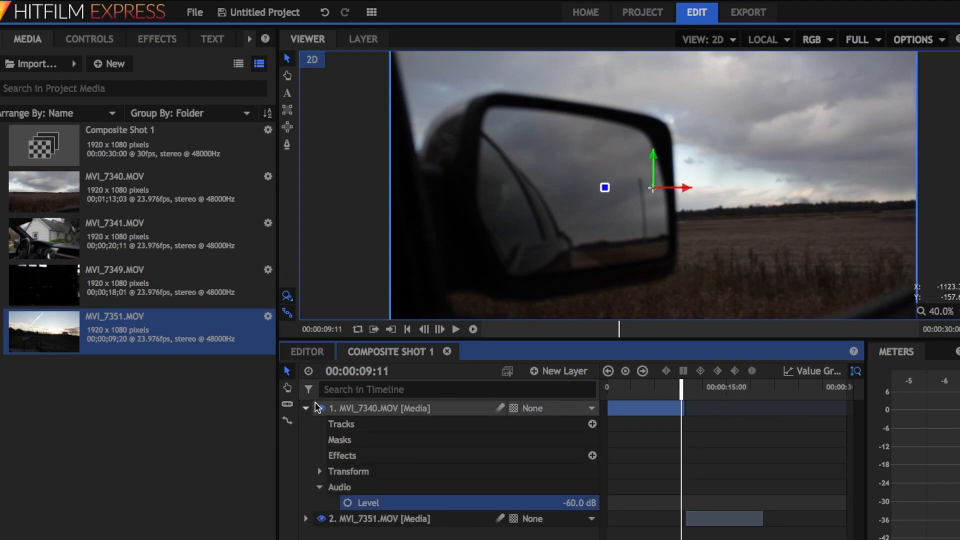
pyautogui.click(301, 406)
pyautogui.click(304, 411)
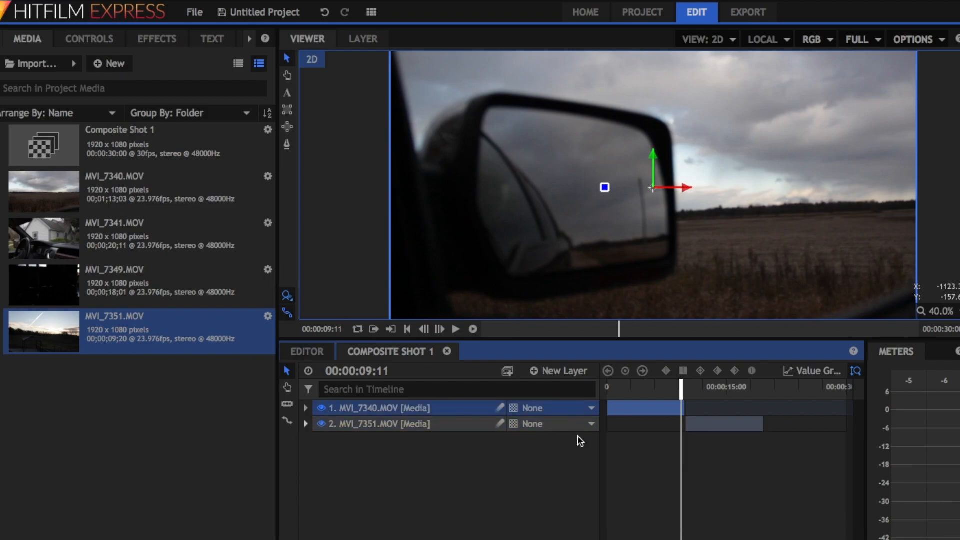
# - Play and step frame by frame through the cut between the two clips to examine it
pyautogui.press('space')
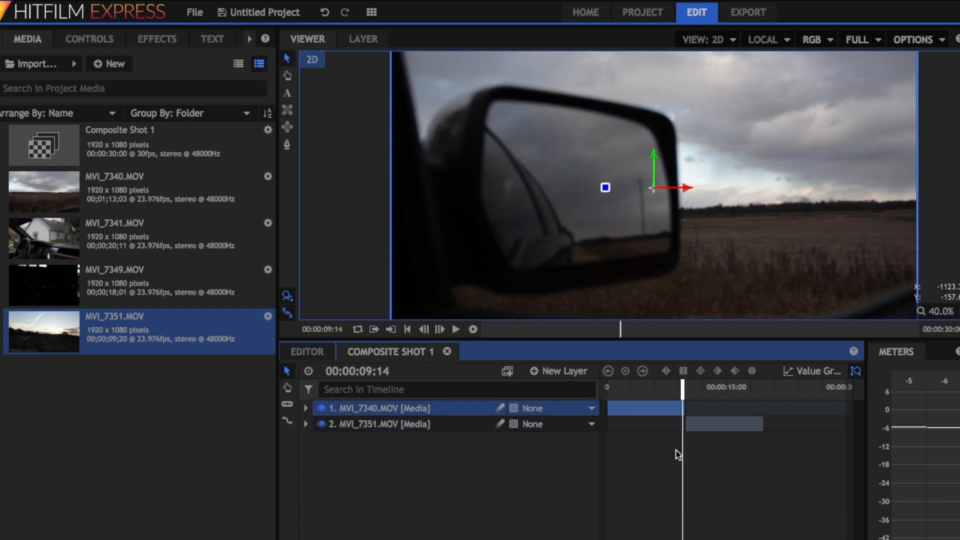
pyautogui.press('Left')
pyautogui.press('Left')
pyautogui.press('Left')
pyautogui.press('Left')
pyautogui.press('Left')
pyautogui.press('Left')
pyautogui.press('Left')
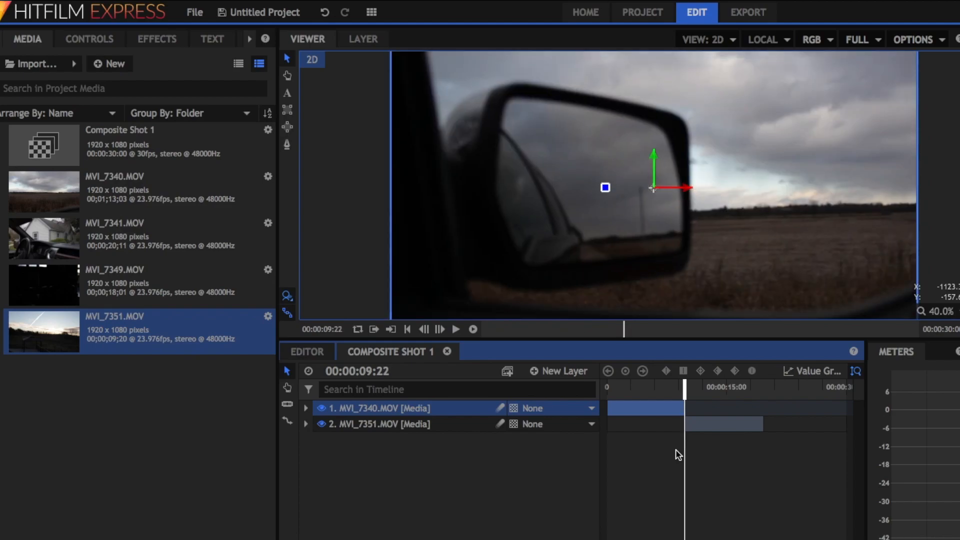
pyautogui.click(677, 451)
pyautogui.press('space')
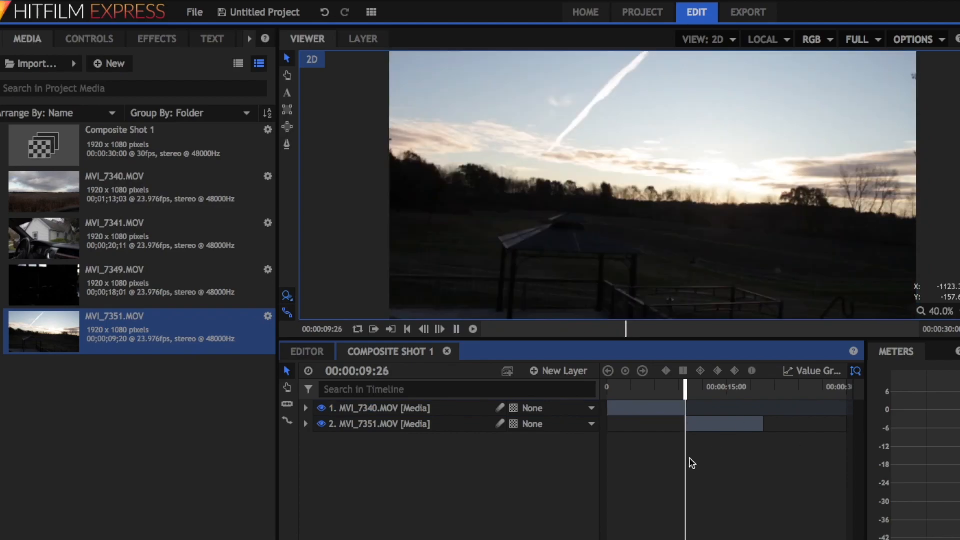
pyautogui.press('space')
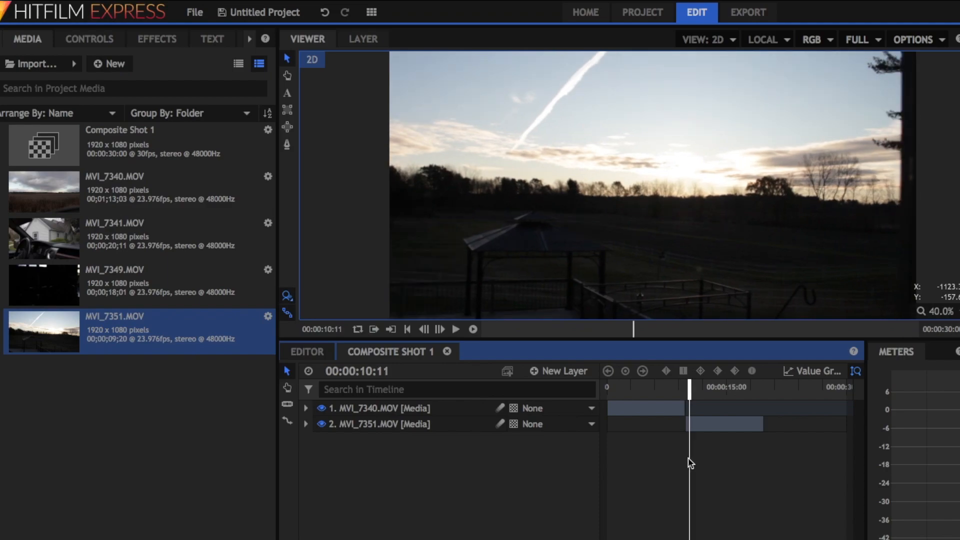
# - Import all HyperZoom and Tile Scale presets from the transition pack folder on the My Passport drive into the Transitions presets
pyautogui.click(153, 44)
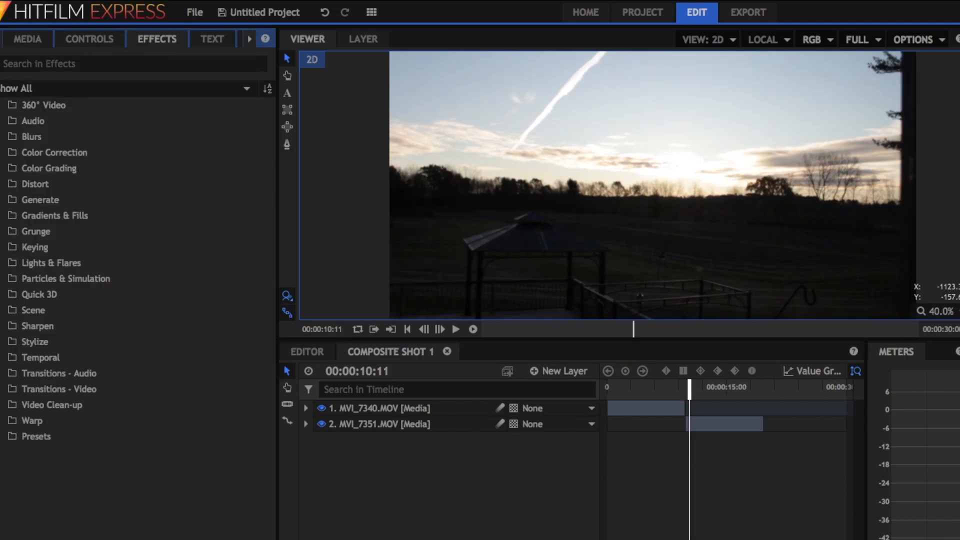
pyautogui.click(30, 436)
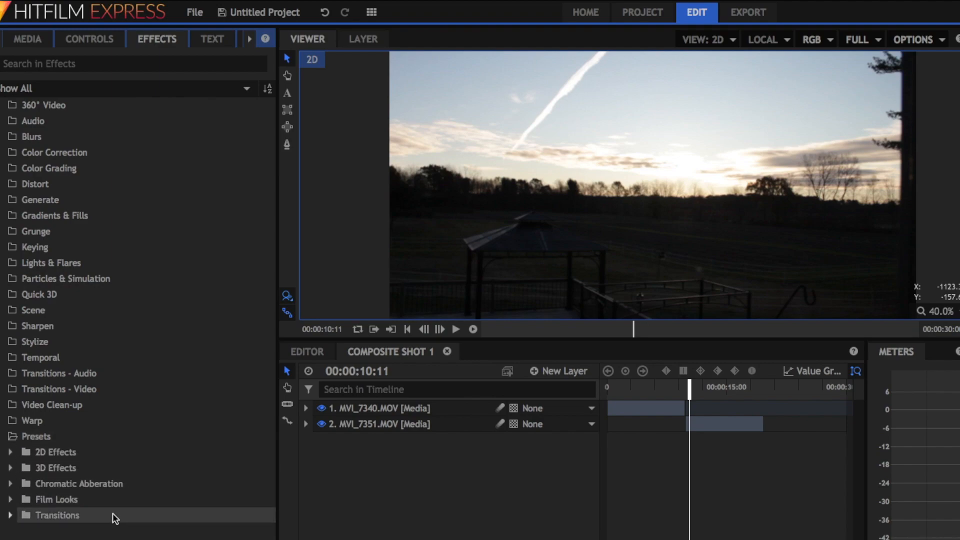
pyautogui.rightClick(119, 515)
pyautogui.click(171, 409)
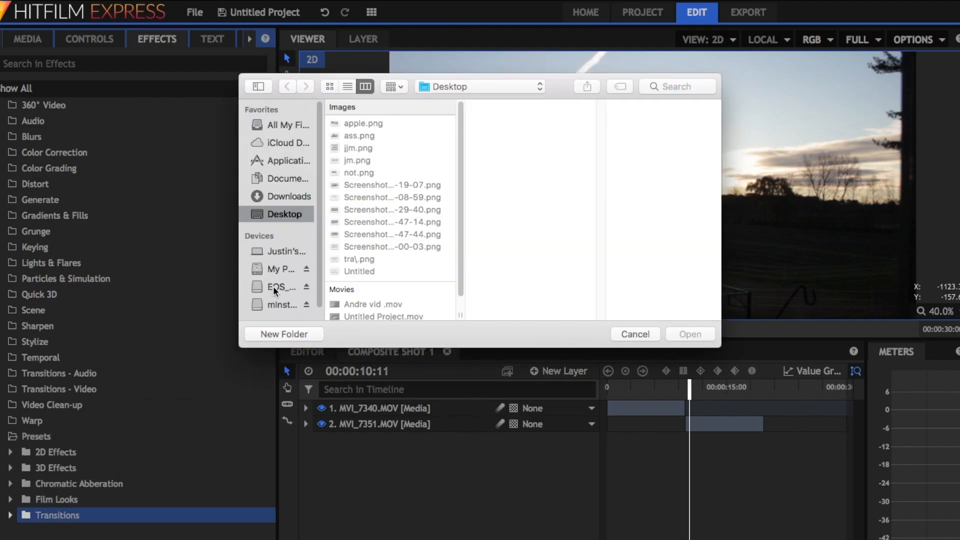
pyautogui.click(277, 193)
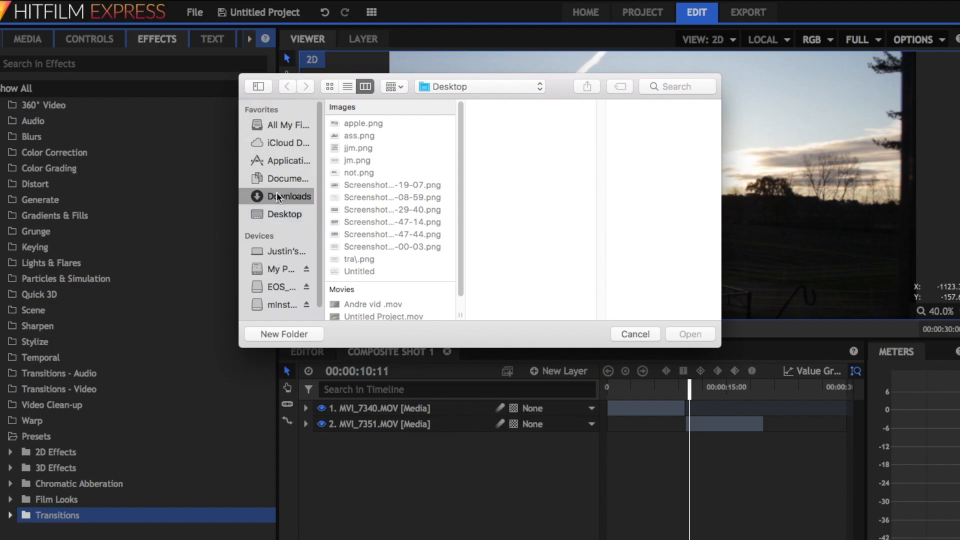
pyautogui.click(281, 275)
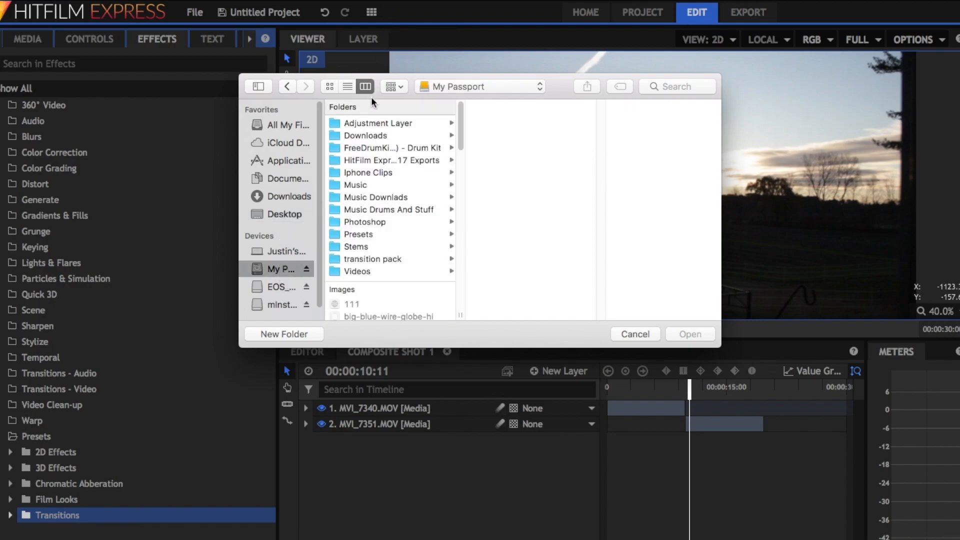
pyautogui.click(383, 260)
pyautogui.moveTo(550, 213); pyautogui.dragTo(532, 64)
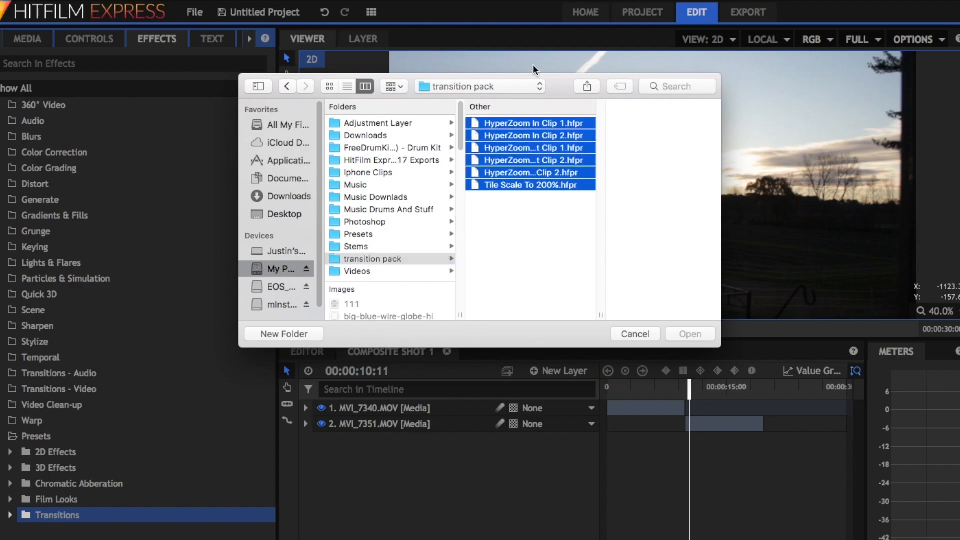
pyautogui.click(694, 334)
pyautogui.click(196, 503)
# - Apply the HyperZoom In Clip 1 preset to the MVI_7340.MOV layer
pyautogui.click(68, 461)
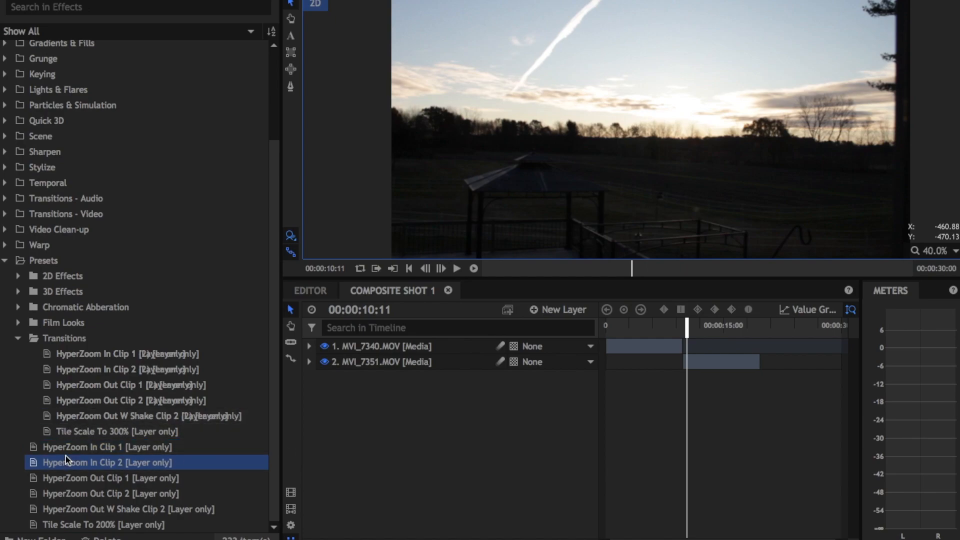
pyautogui.click(120, 450)
pyautogui.moveTo(92, 447); pyautogui.dragTo(320, 349)
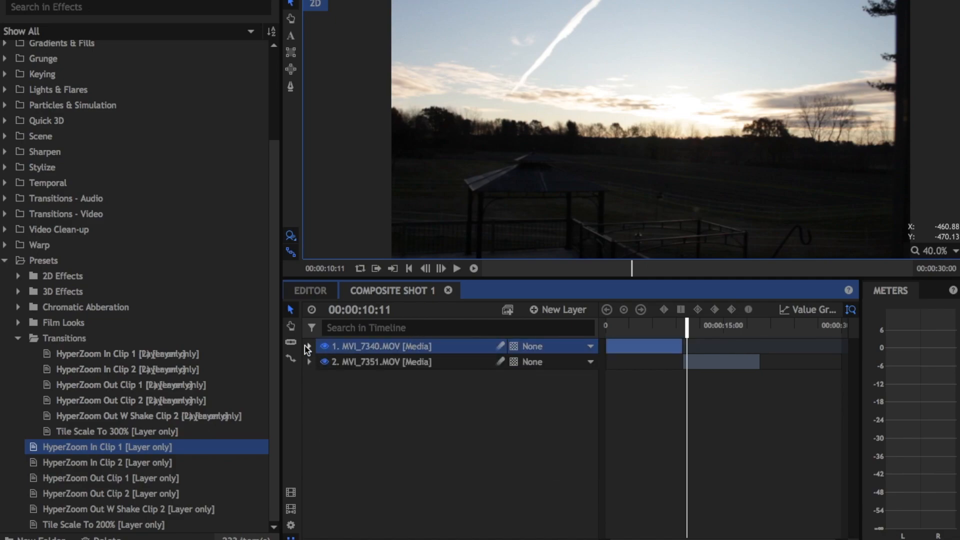
# - Move the two Shake Scale keyframes of MVI_7340.MOV to its end, with the last one at 00:00:09:25
pyautogui.click(310, 347)
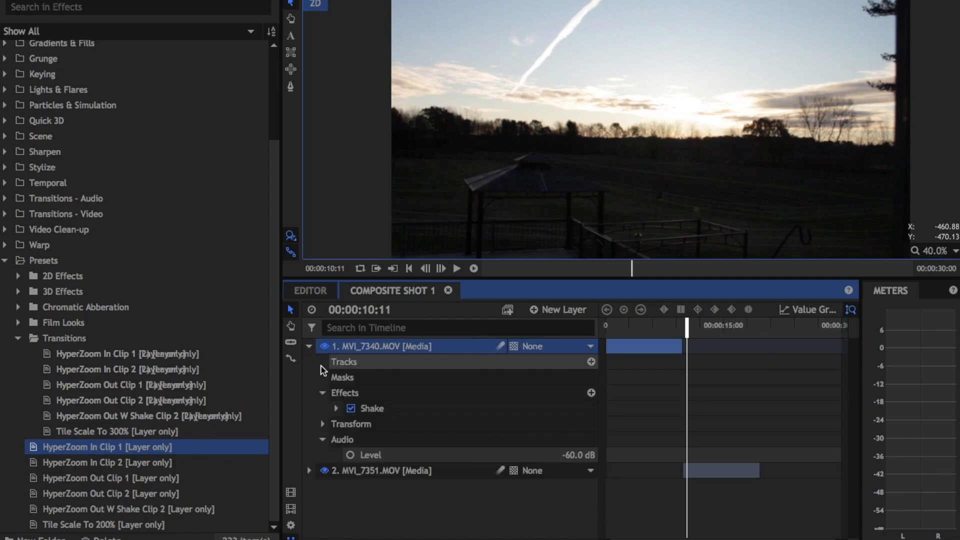
pyautogui.click(340, 406)
pyautogui.click(336, 408)
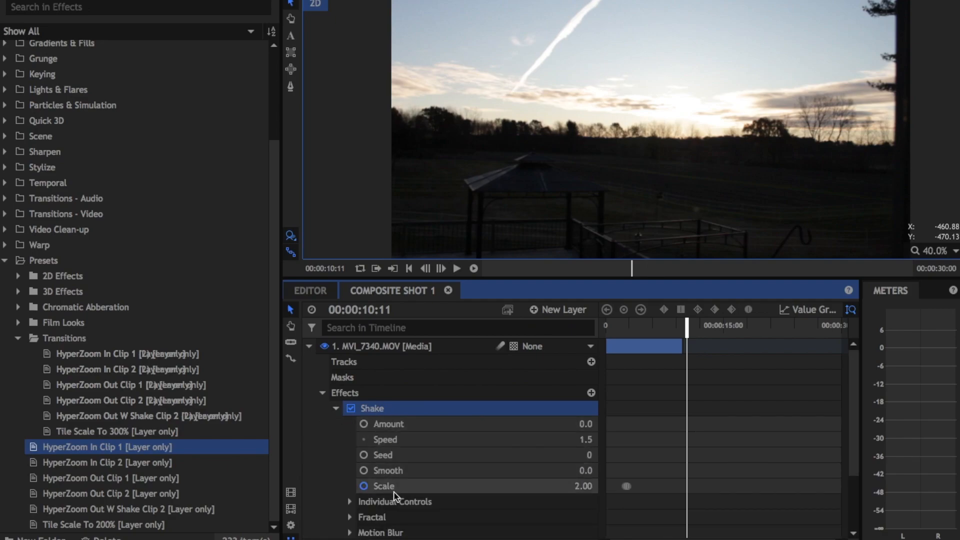
pyautogui.click(393, 491)
pyautogui.moveTo(662, 486); pyautogui.dragTo(683, 490)
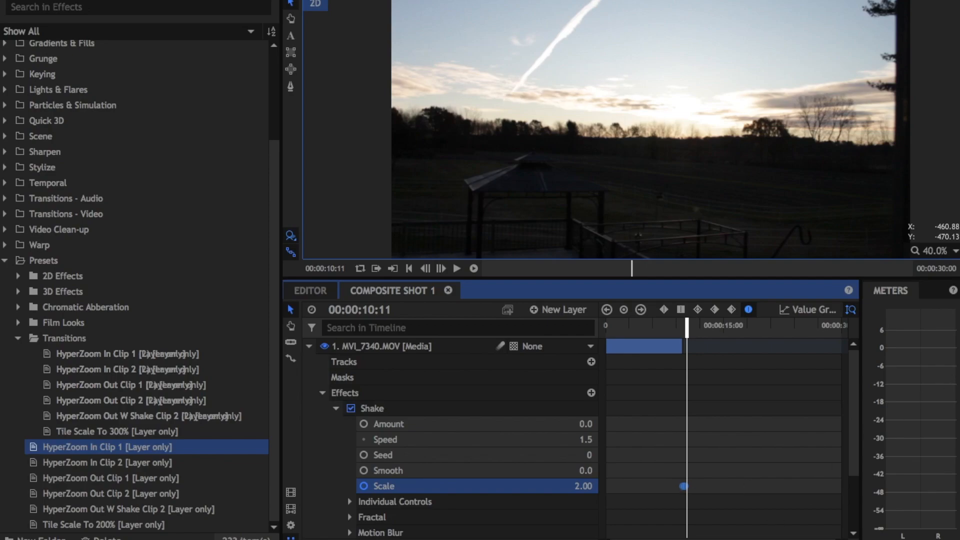
pyautogui.scroll(5, 627, 343)
pyautogui.click(645, 328)
pyautogui.hscroll(-3, 645, 327)
pyautogui.moveTo(732, 487); pyautogui.dragTo(688, 486)
pyautogui.click(785, 487)
pyautogui.click(726, 487)
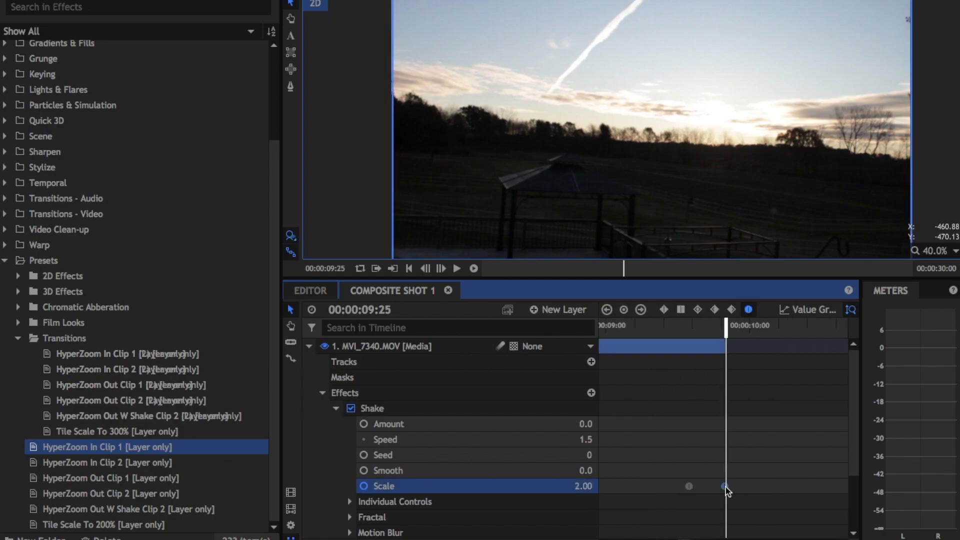
# - Move the first Scale keyframe of MVI_7340.MOV to 00:00:09:19, six frames before the last keyframe
pyautogui.press(',')
pyautogui.press(',')
pyautogui.press(',')
pyautogui.press(',')
pyautogui.press(',')
pyautogui.press(',')
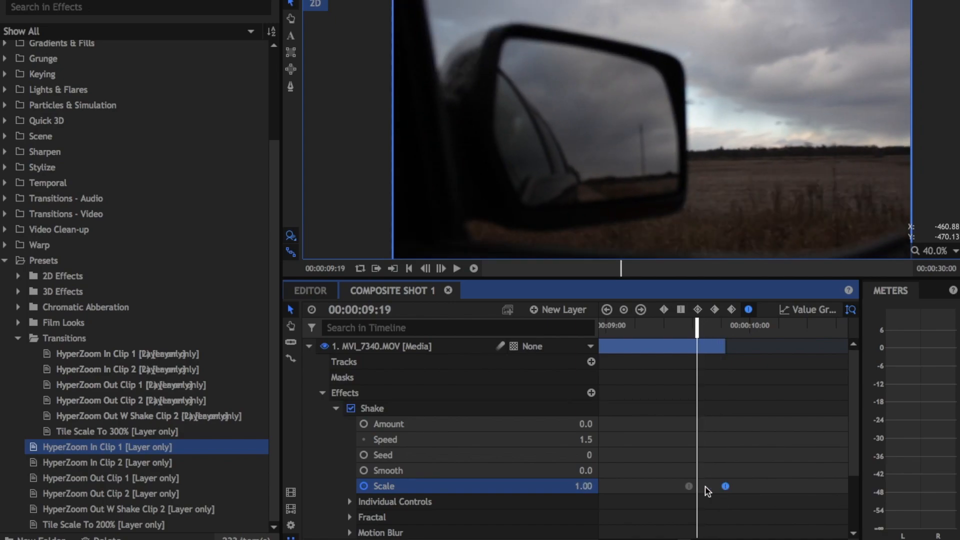
pyautogui.moveTo(688, 486); pyautogui.dragTo(696, 486)
# - Step back and forth frame by frame through the end of MVI_7340.MOV to examine the zoom animation
pyautogui.press('.')
pyautogui.press('.')
pyautogui.press('.')
pyautogui.press('.')
pyautogui.press('.')
pyautogui.press('.')
pyautogui.press('.')
pyautogui.press('.')
pyautogui.press('.')
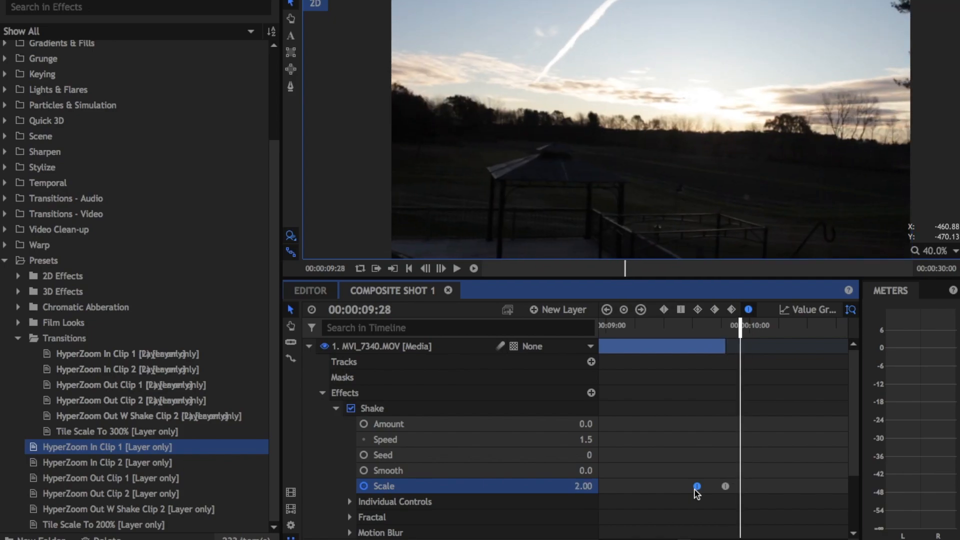
pyautogui.press(',')
pyautogui.press(',')
pyautogui.press(',')
pyautogui.press(',')
pyautogui.press(',')
pyautogui.press(',')
pyautogui.press(',')
pyautogui.press(',')
pyautogui.press(',')
pyautogui.press(',')
pyautogui.press(',')
pyautogui.press(',')
pyautogui.press(',')
pyautogui.press(',')
pyautogui.press(',')
pyautogui.press('.')
pyautogui.press('.')
pyautogui.press('.')
pyautogui.press('.')
pyautogui.press('.')
pyautogui.press('.')
pyautogui.press('.')
pyautogui.press('.')
pyautogui.press('.')
pyautogui.press('.')
pyautogui.press('.')
pyautogui.press('.')
pyautogui.press('.')
pyautogui.press('.')
pyautogui.press('.')
pyautogui.press('.')
pyautogui.press('.')
pyautogui.press('.')
pyautogui.press('.')
pyautogui.press(',')
pyautogui.press(',')
pyautogui.press(',')
pyautogui.press(',')
pyautogui.press(',')
pyautogui.press(',')
pyautogui.press(',')
# - Apply the HyperZoom In Clip 2 preset to the MVI_7351.MOV layer
pyautogui.scroll(-4, 753, 500)
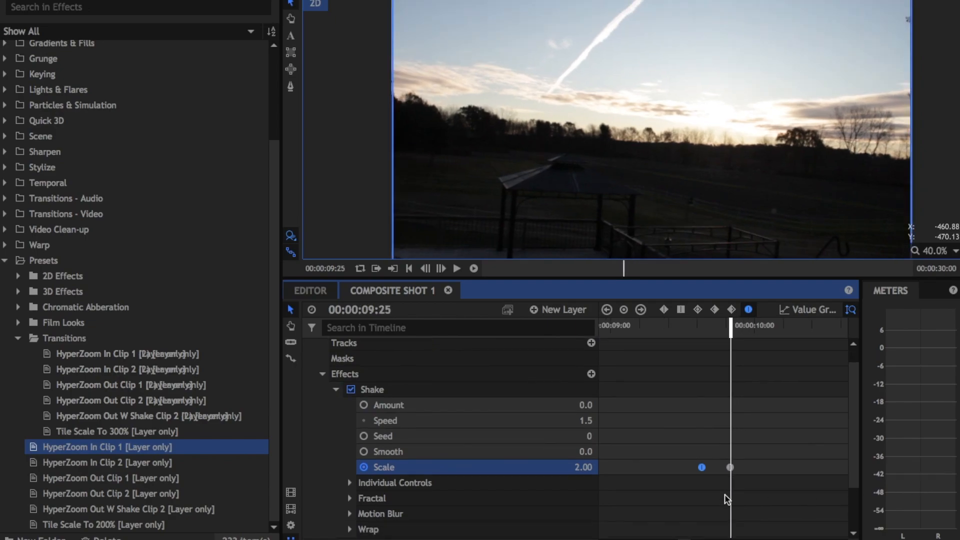
pyautogui.click(775, 533)
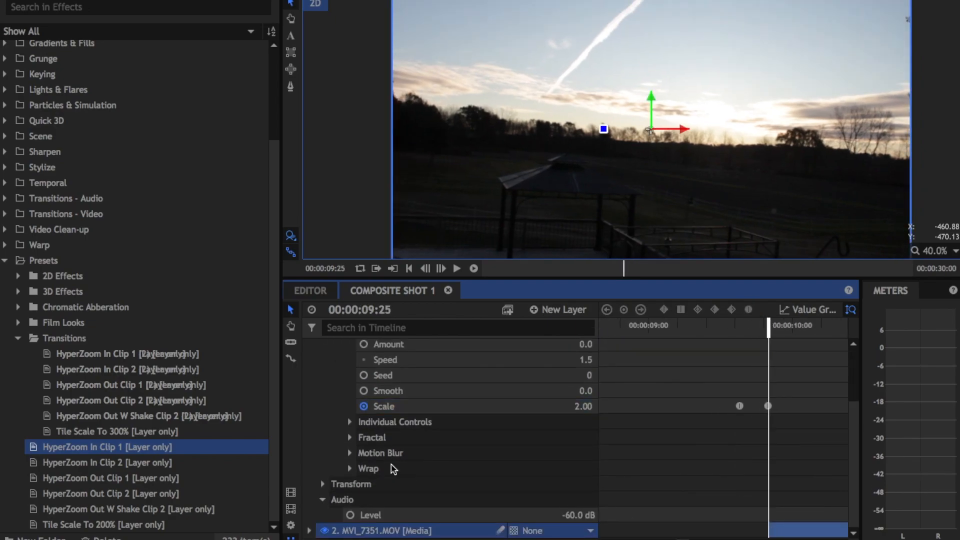
pyautogui.click(91, 464)
pyautogui.moveTo(63, 468); pyautogui.dragTo(772, 532)
pyautogui.scroll(-3, 504, 525)
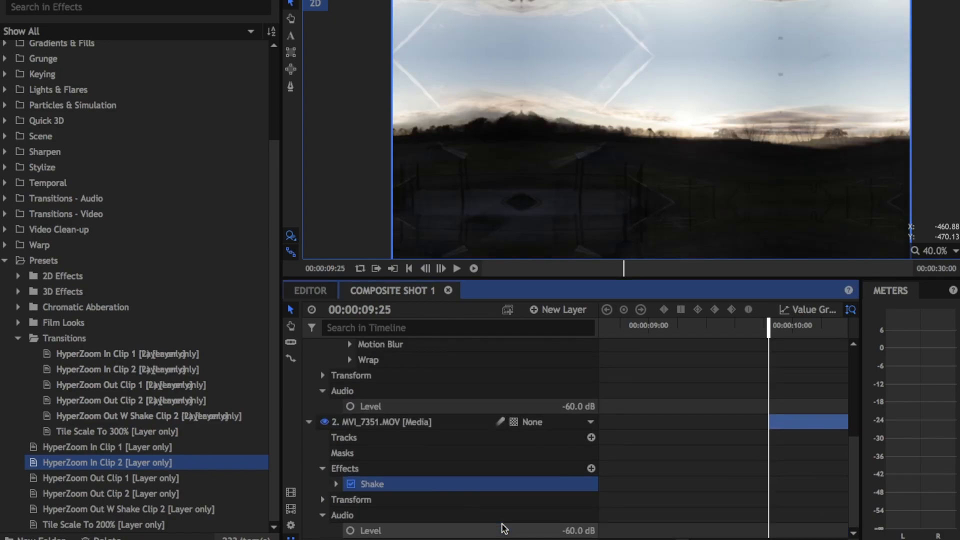
# - Expand the Shake effect of MVI_7351.MOV, select its Scale property and go six frames past its first keyframe, to 00:00:10:01
pyautogui.click(336, 483)
pyautogui.scroll(-3, 408, 495)
pyautogui.click(484, 506)
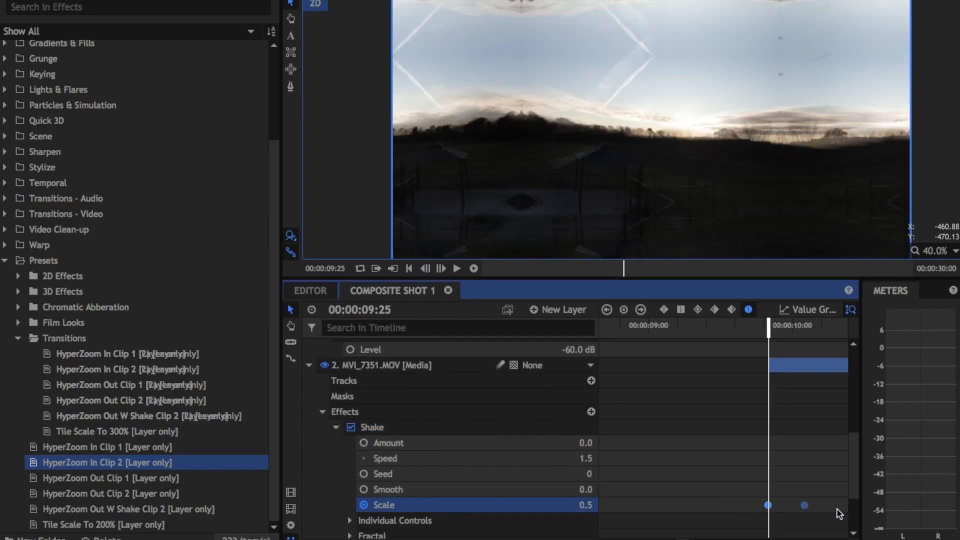
pyautogui.press('Right')
pyautogui.press('Right')
pyautogui.press('Right')
pyautogui.press('Right')
pyautogui.press('Right')
pyautogui.press('Right')
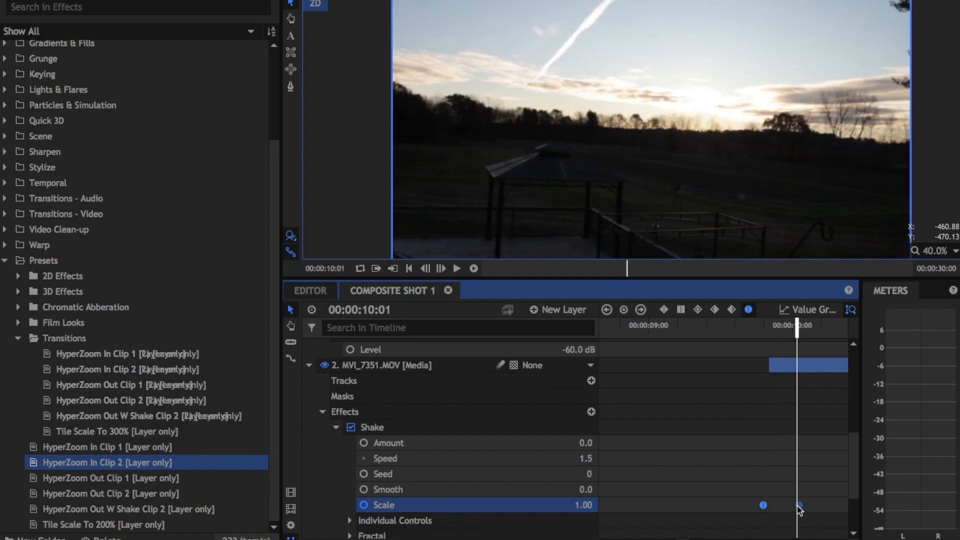
# - Move the second Shake Scale keyframe of MVI_7351.MOV to 00:00:10:00, five frames after the first one
pyautogui.click(769, 505)
pyautogui.press('Right')
pyautogui.press('Right')
pyautogui.press('Right')
pyautogui.press('Right')
pyautogui.press('Right')
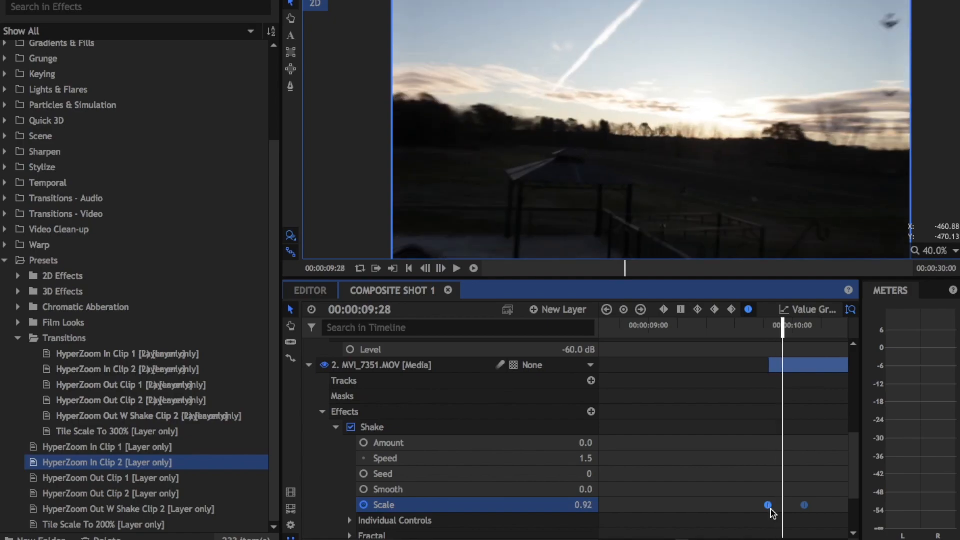
pyautogui.click(816, 503)
pyautogui.moveTo(804, 505); pyautogui.dragTo(797, 509)
# - Play a RAM preview of the zoom-in transition, starting from 00:00:09:16
pyautogui.press('Left')
pyautogui.press('Left')
pyautogui.press('Left')
pyautogui.press('Left')
pyautogui.press('Left')
pyautogui.press('Left')
pyautogui.press('Left')
pyautogui.press('Left')
pyautogui.press('Left')
pyautogui.press('Left')
pyautogui.press('Left')
pyautogui.press('Left')
pyautogui.press('Left')
pyautogui.press('Left')
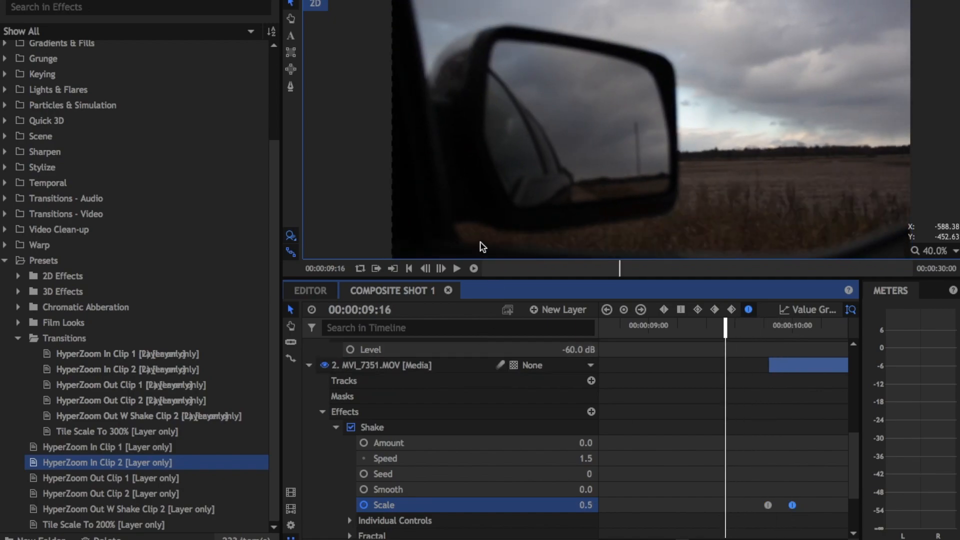
pyautogui.click(473, 269)
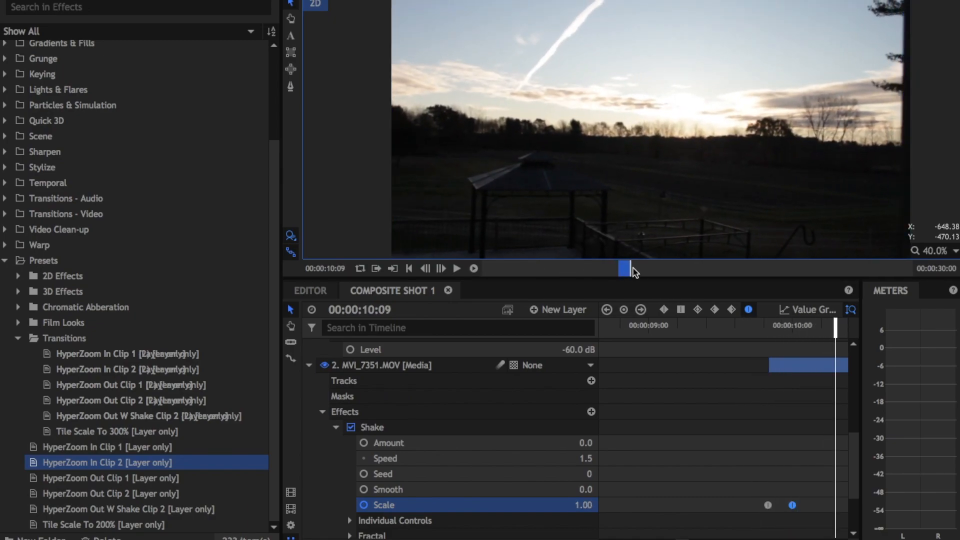
pyautogui.press('space')
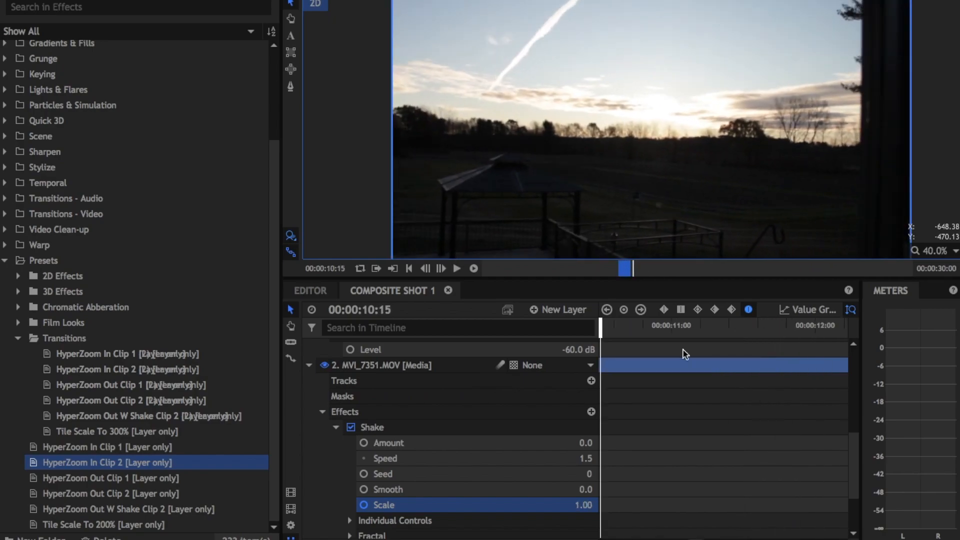
# - Delete the Shake effects from both the MVI_7340.MOV and MVI_7351.MOV layers
pyautogui.hscroll(-5, 672, 385)
pyautogui.scroll(4, 672, 384)
pyautogui.hscroll(1, 683, 384)
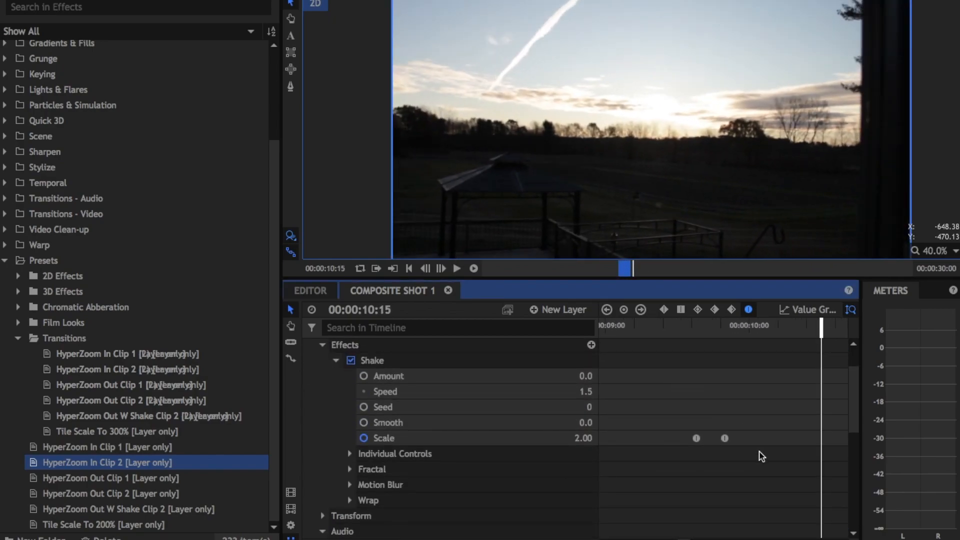
pyautogui.scroll(2, 739, 461)
pyautogui.hscroll(-1, 739, 461)
pyautogui.click(367, 395)
pyautogui.press('Delete')
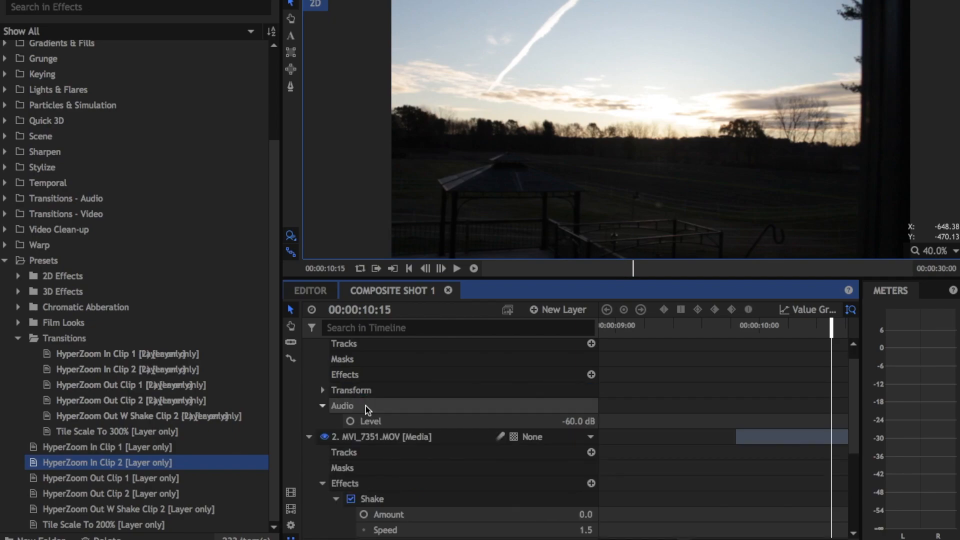
pyautogui.click(368, 497)
pyautogui.press('Delete')
pyautogui.scroll(1, 492, 445)
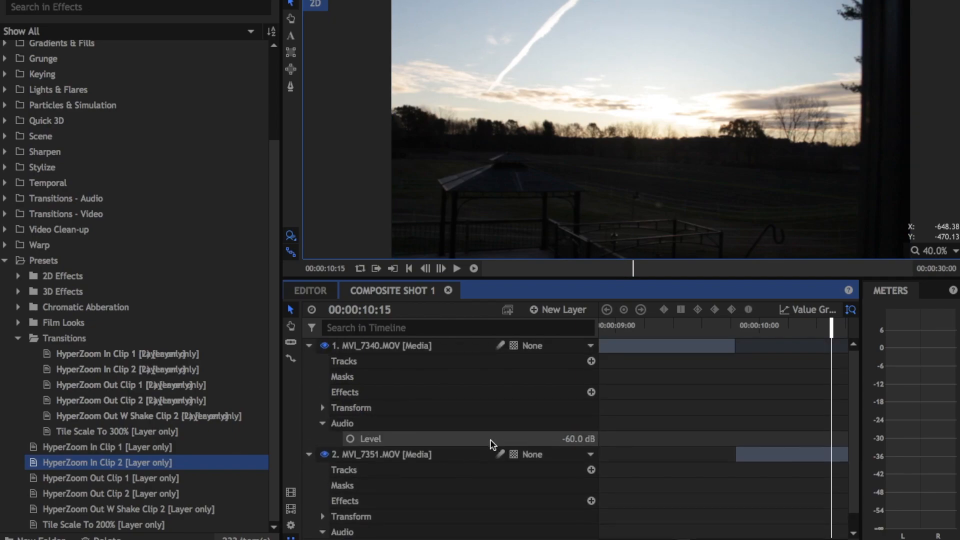
# - Apply the HyperZoom Out Clip 1 preset to MVI_7340.MOV and select the Scale property of its Shake effect
pyautogui.click(741, 329)
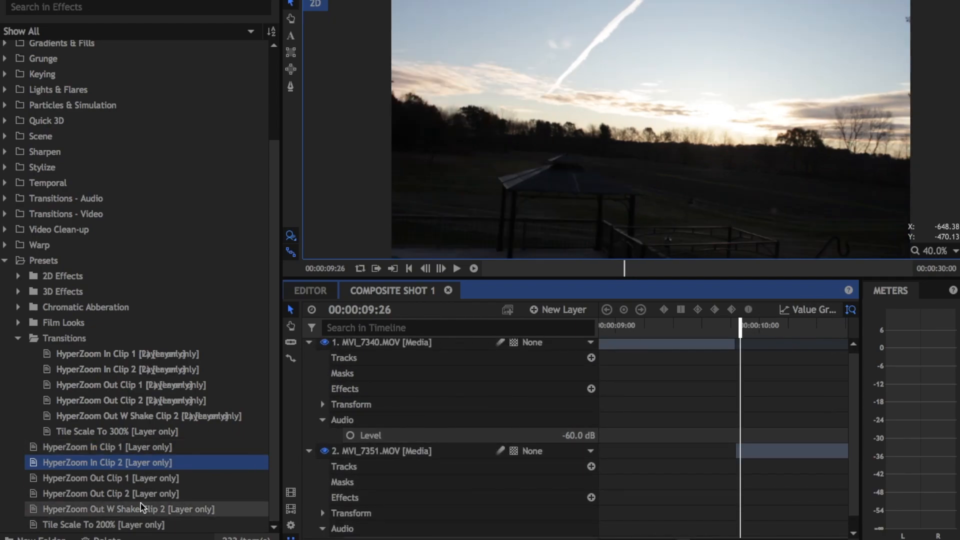
pyautogui.click(137, 481)
pyautogui.moveTo(100, 482); pyautogui.dragTo(457, 343)
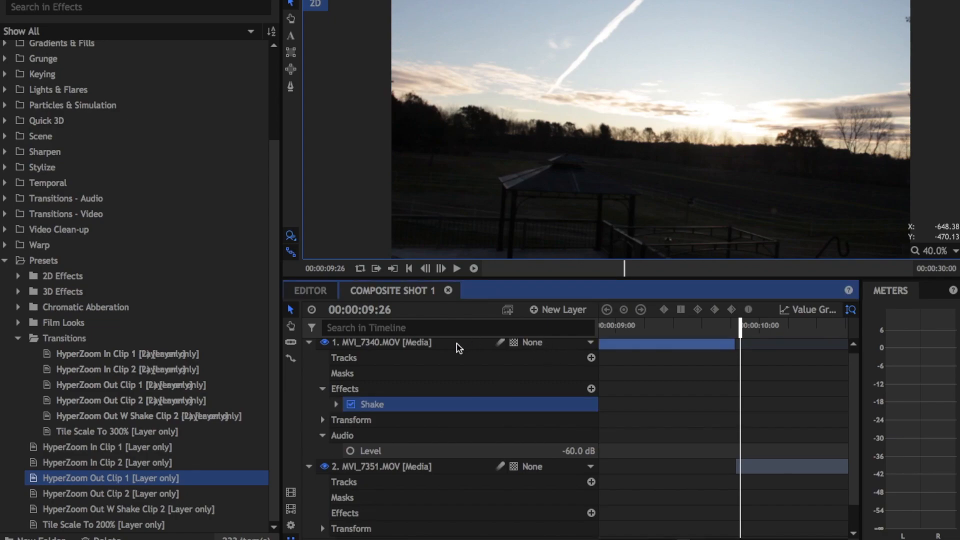
pyautogui.click(335, 404)
pyautogui.click(417, 481)
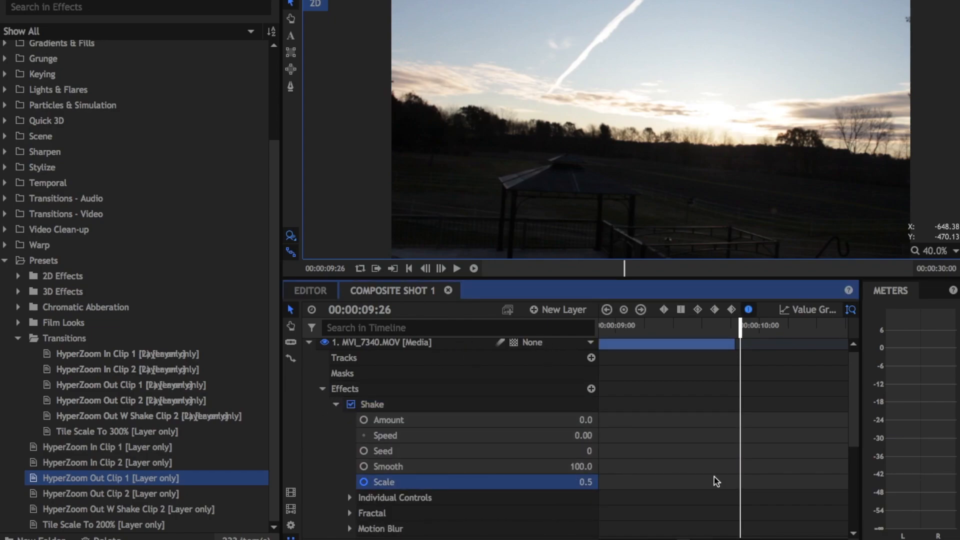
# - Move the two Shake Scale keyframes of MVI_7340.MOV to its end, with the last one at 00:00:09:26, and play briefly
pyautogui.scroll(-3, 717, 478)
pyautogui.scroll(1, 716, 481)
pyautogui.hscroll(1, 717, 480)
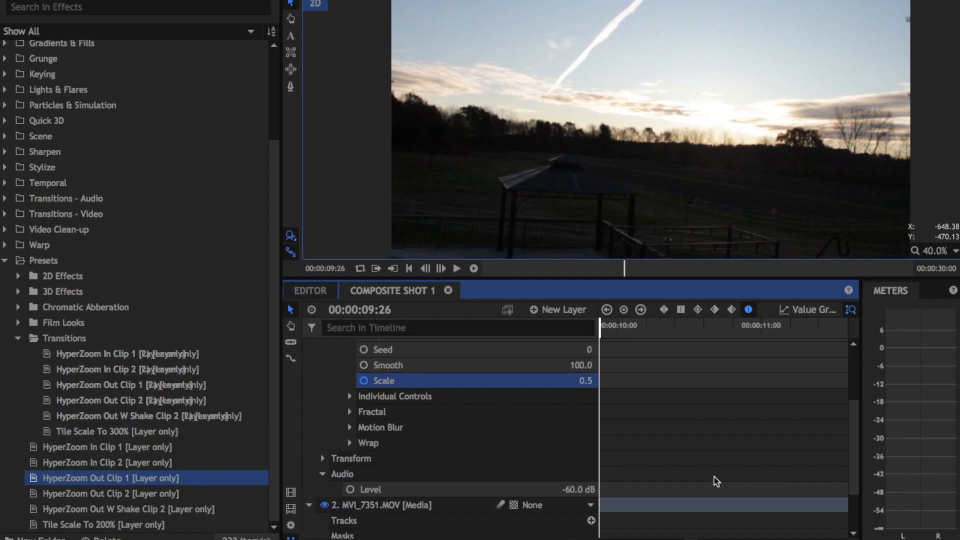
pyautogui.press('-')
pyautogui.press('-')
pyautogui.press('-')
pyautogui.press('-')
pyautogui.moveTo(623, 381); pyautogui.dragTo(726, 394)
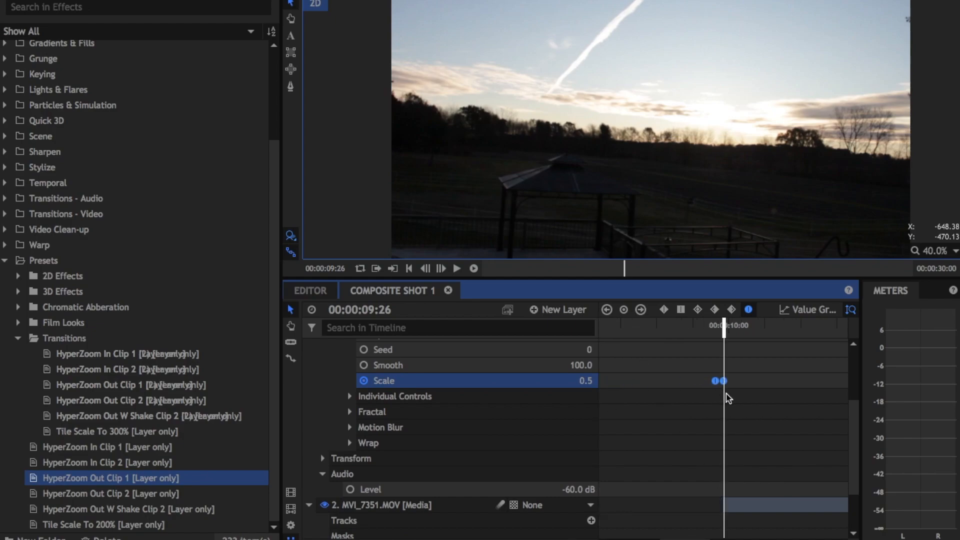
pyautogui.press('space')
pyautogui.press('space')
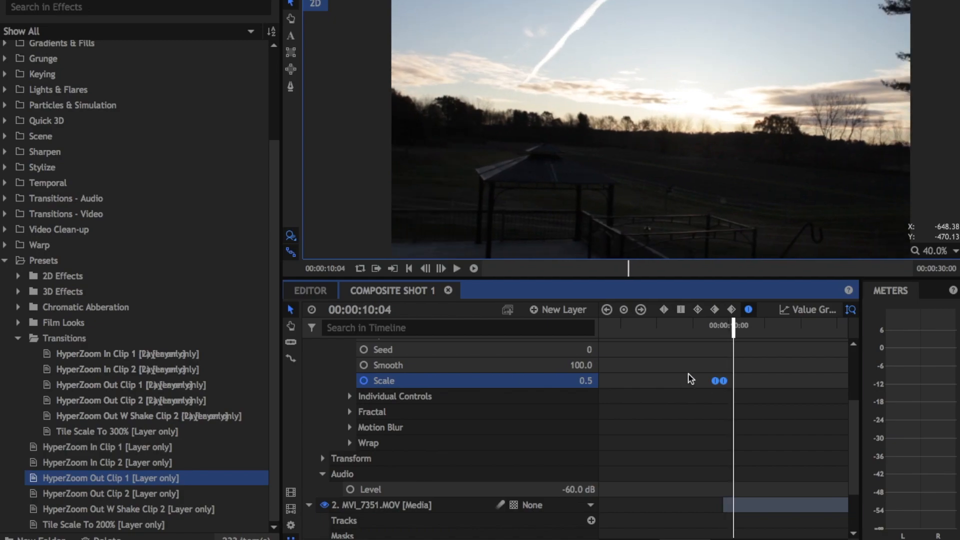
# - Apply the HyperZoom Out Clip 2 preset to the MVI_7351.MOV layer
pyautogui.click(211, 497)
pyautogui.moveTo(211, 497); pyautogui.dragTo(740, 508)
pyautogui.moveTo(402, 522)
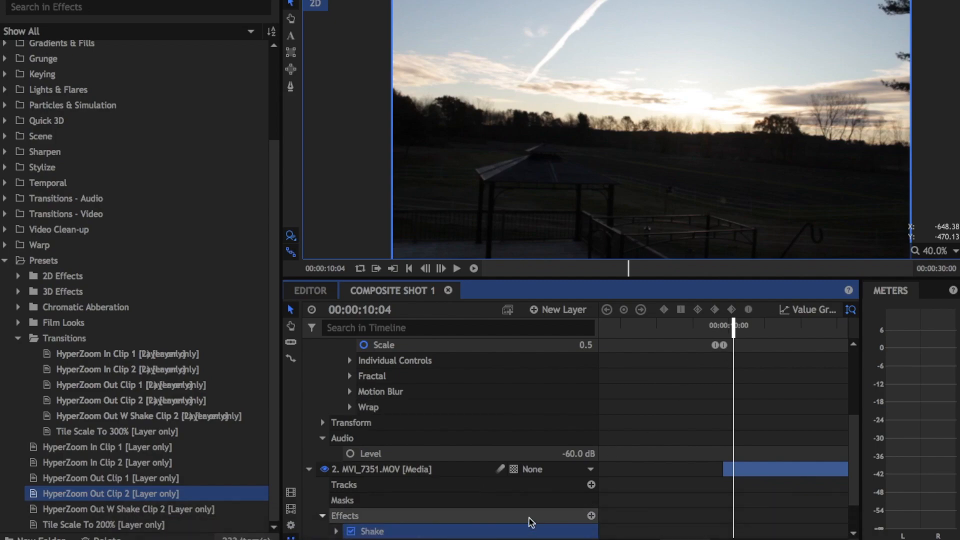
pyautogui.click(570, 539)
# - Shift the Shake Scale keyframes of MVI_7340.MOV one frame earlier so the last one sits at 00:00:09:25
pyautogui.scroll(5, 760, 436)
pyautogui.hscroll(-8, 760, 437)
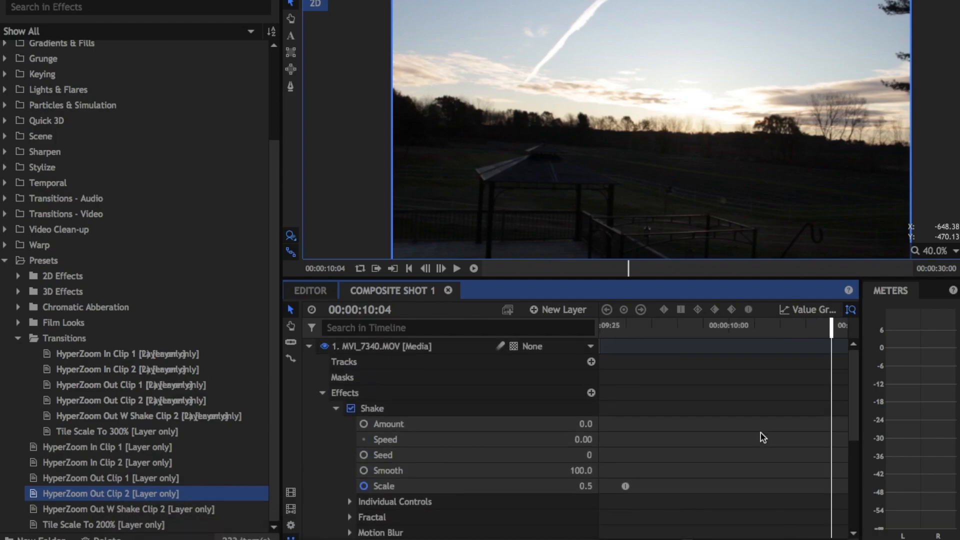
pyautogui.scroll(-3, 761, 437)
pyautogui.scroll(3, 760, 436)
pyautogui.moveTo(811, 468); pyautogui.dragTo(598, 475)
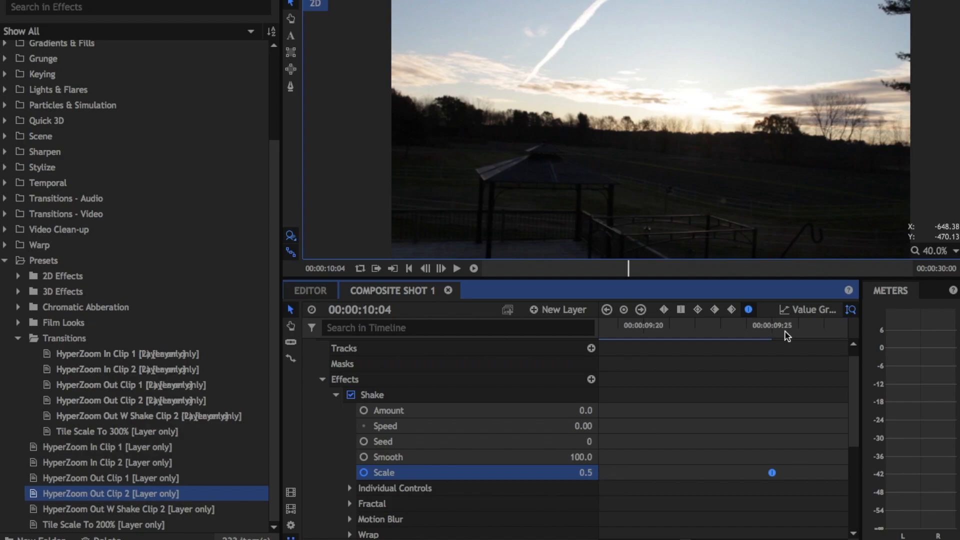
pyautogui.click(744, 338)
pyautogui.press('Right')
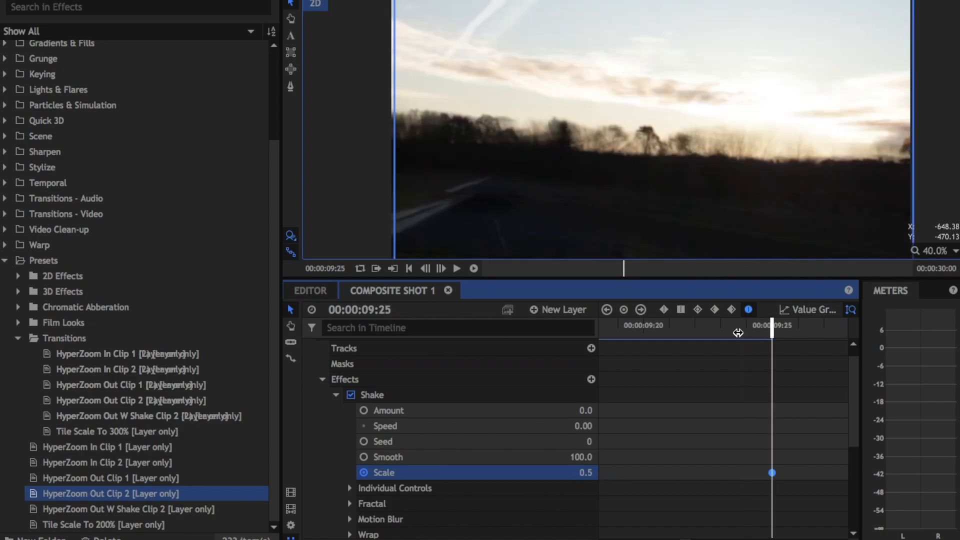
# - Step through the zoom-out transition frame by frame, return to 00:00:09:12 and play a RAM preview from there
pyautogui.press('Right')
pyautogui.press('Right')
pyautogui.press('Right')
pyautogui.press('Right')
pyautogui.press('Right')
pyautogui.press('Right')
pyautogui.press('Left')
pyautogui.press('Left')
pyautogui.press('Left')
pyautogui.press('Left')
pyautogui.press('Left')
pyautogui.press('Left')
pyautogui.press('Left')
pyautogui.press('Left')
pyautogui.press('Left')
pyautogui.press('Left')
pyautogui.press('Left')
pyautogui.press('Left')
pyautogui.press('Left')
pyautogui.press('Left')
pyautogui.press('Left')
pyautogui.press('Left')
pyautogui.press('Left')
pyautogui.press('Left')
pyautogui.press('Left')
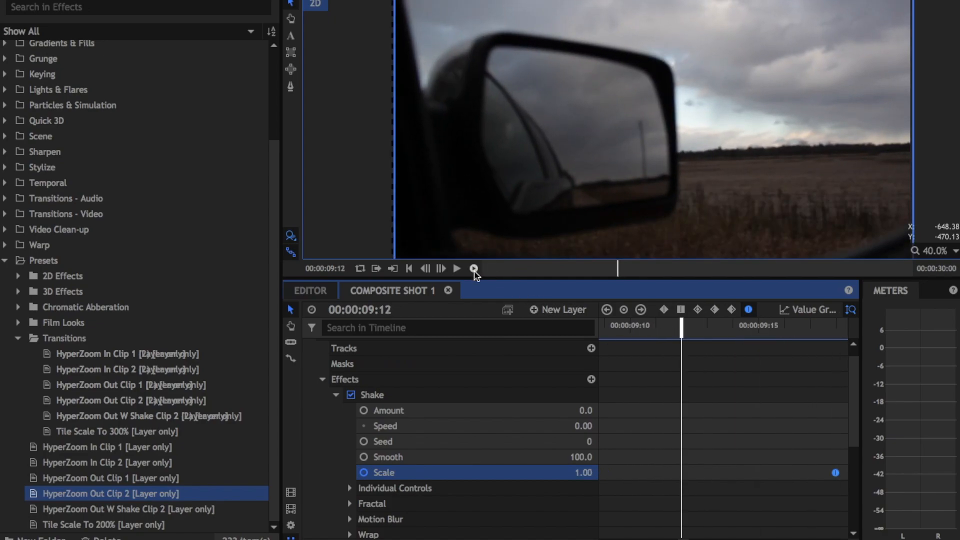
pyautogui.click(473, 271)
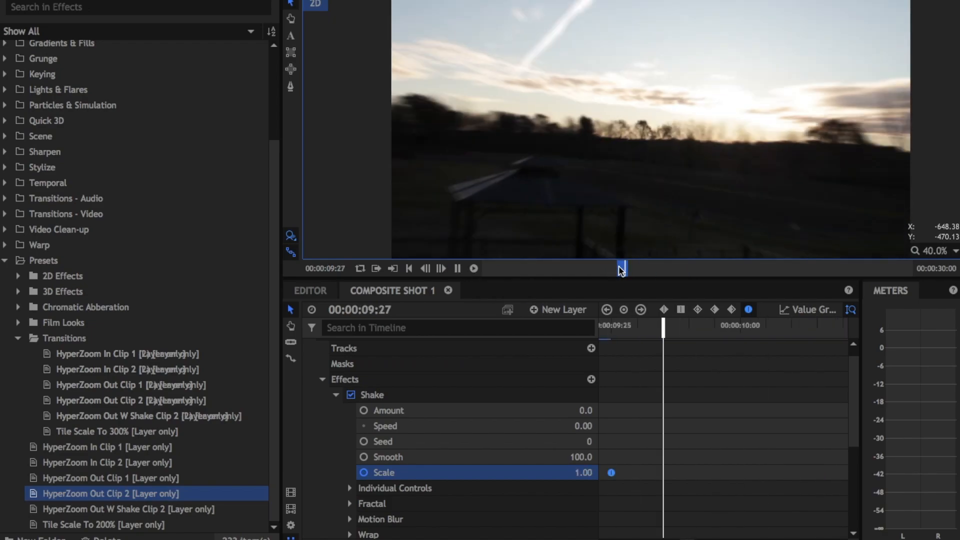
# - Remove the zoom-out Shake effects from both clip layers
pyautogui.click(441, 394)
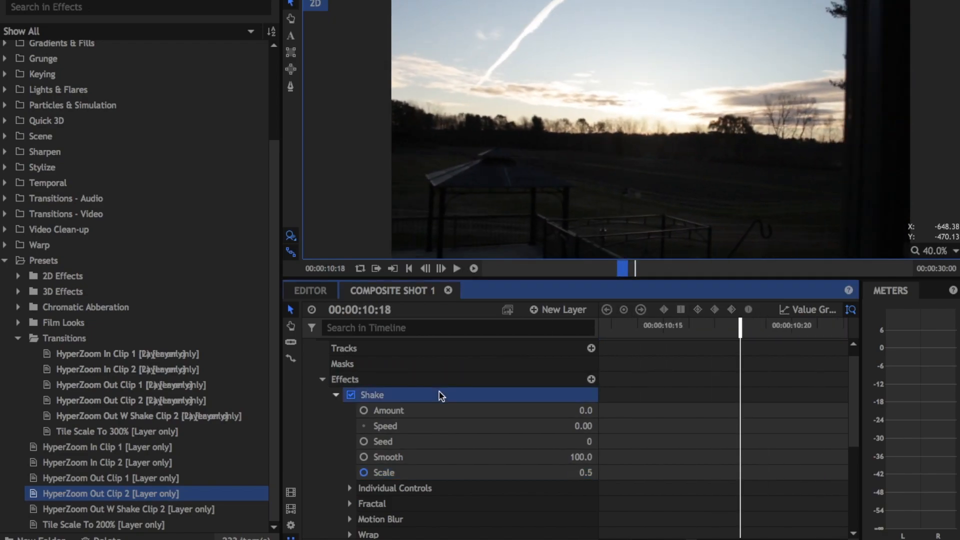
pyautogui.press('Delete')
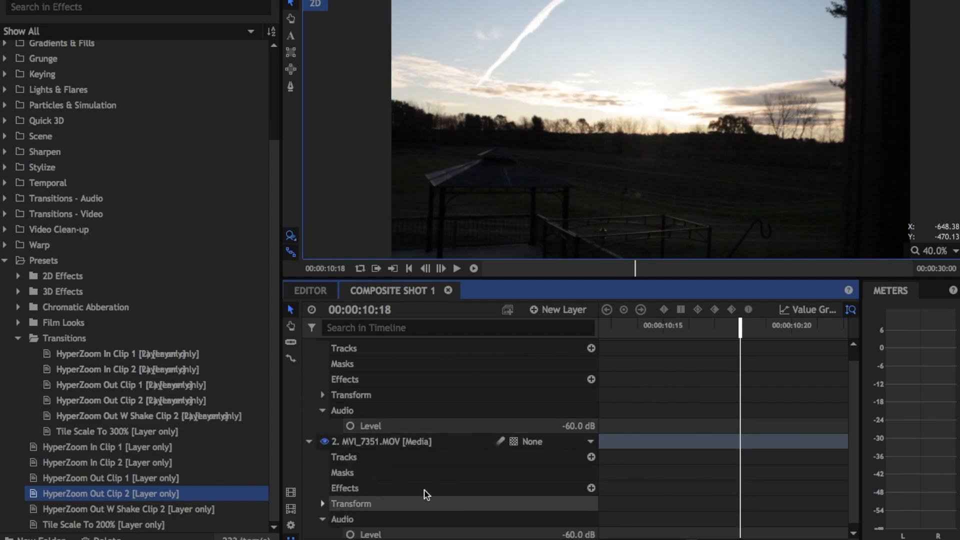
pyautogui.scroll(1, 437, 500)
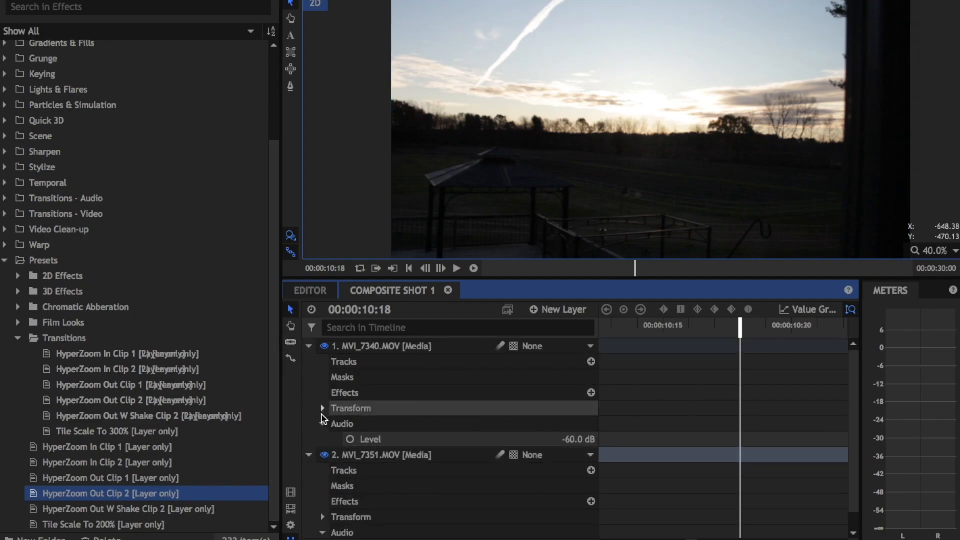
# - Apply the Tile Scale To 200% preset to MVI_7340.MOV and collapse its effects list
pyautogui.hscroll(-8, 712, 385)
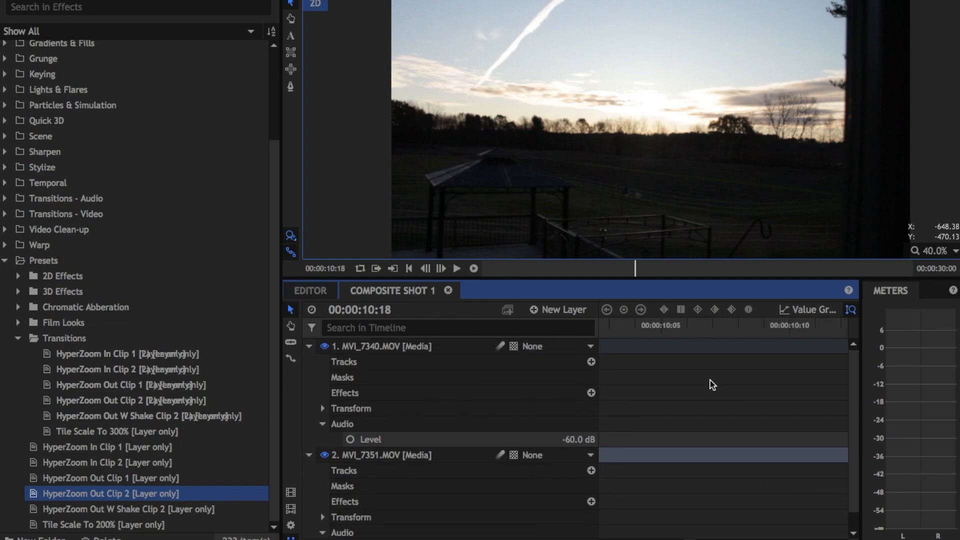
pyautogui.hscroll(-5, 712, 384)
pyautogui.click(141, 522)
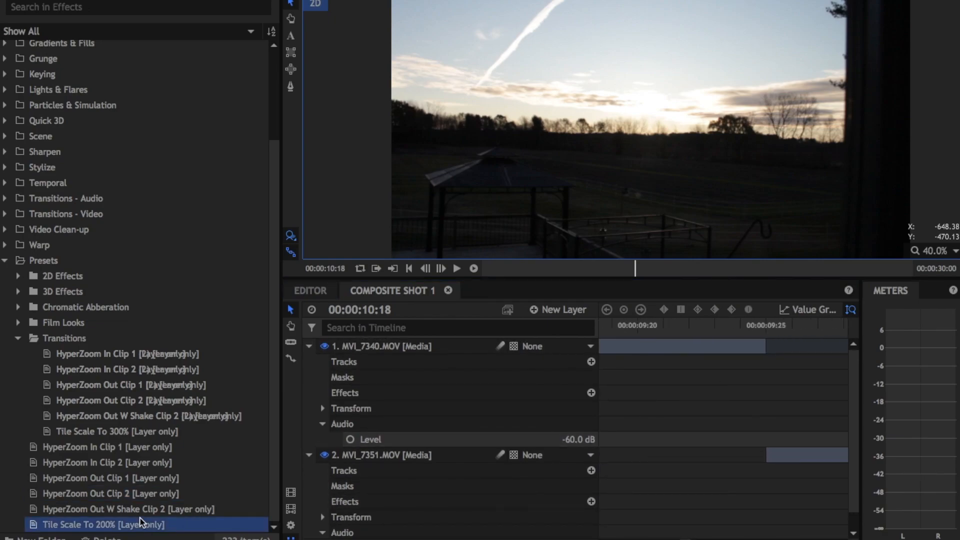
pyautogui.moveTo(119, 524); pyautogui.dragTo(411, 409)
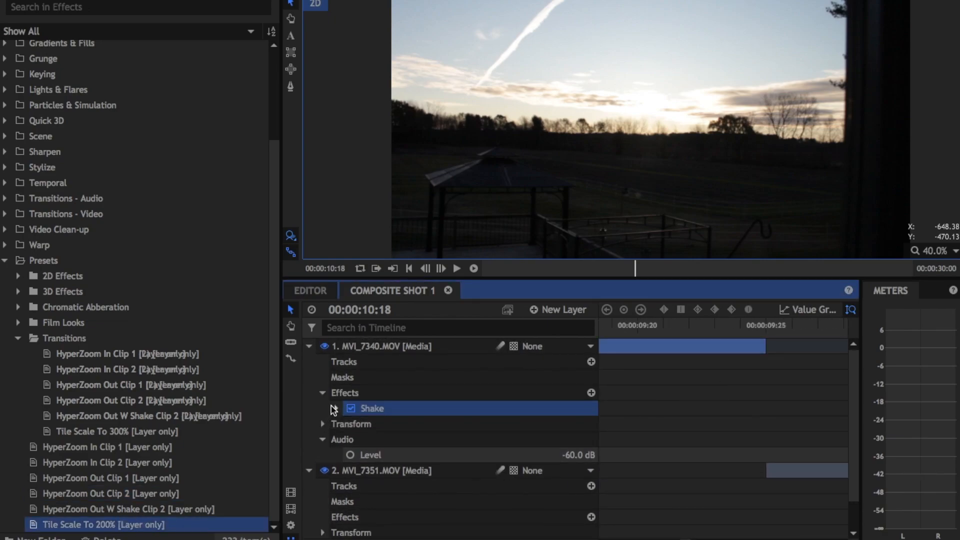
pyautogui.click(322, 393)
# - Set the Transform Scale of MVI_7340.MOV to 200%
pyautogui.click(765, 326)
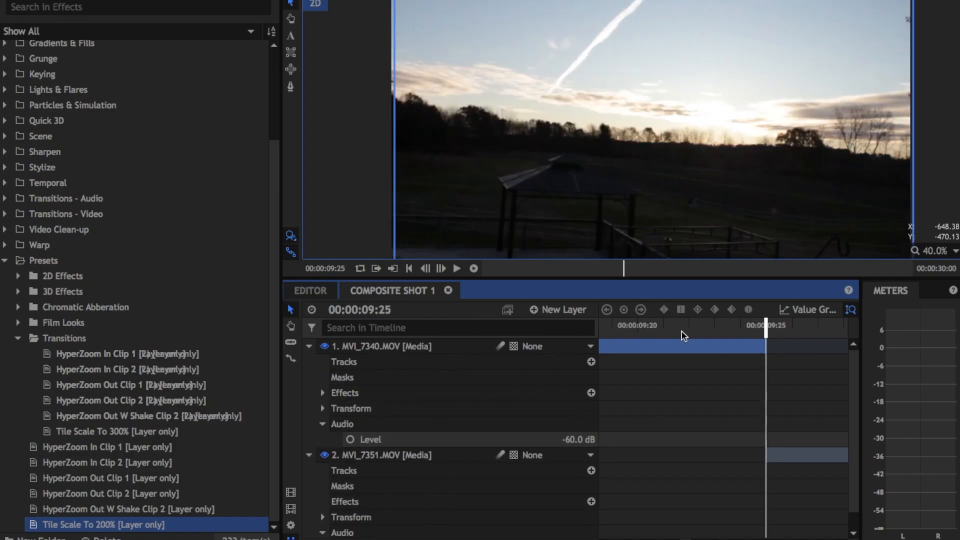
pyautogui.press('Left')
pyautogui.press('Left')
pyautogui.press('Right')
pyautogui.press('Right')
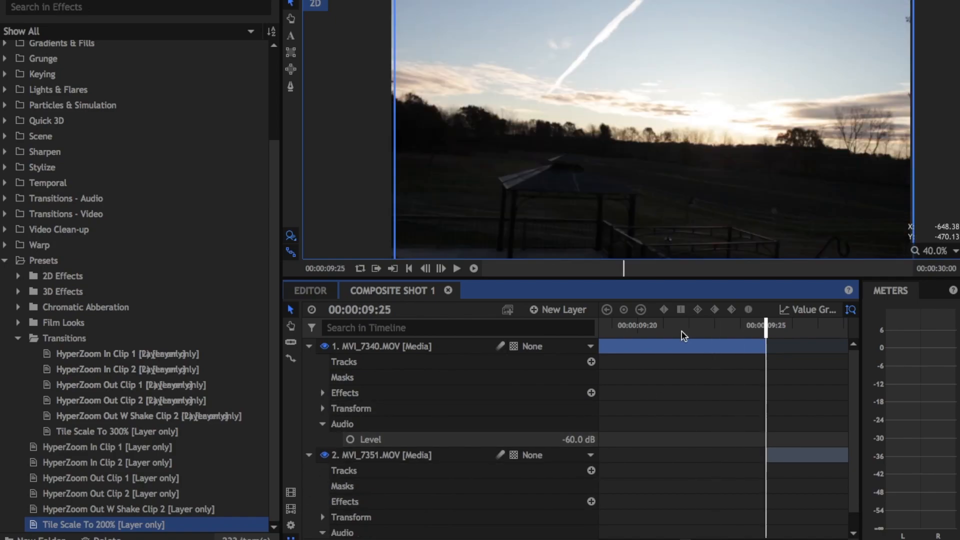
pyautogui.click(323, 423)
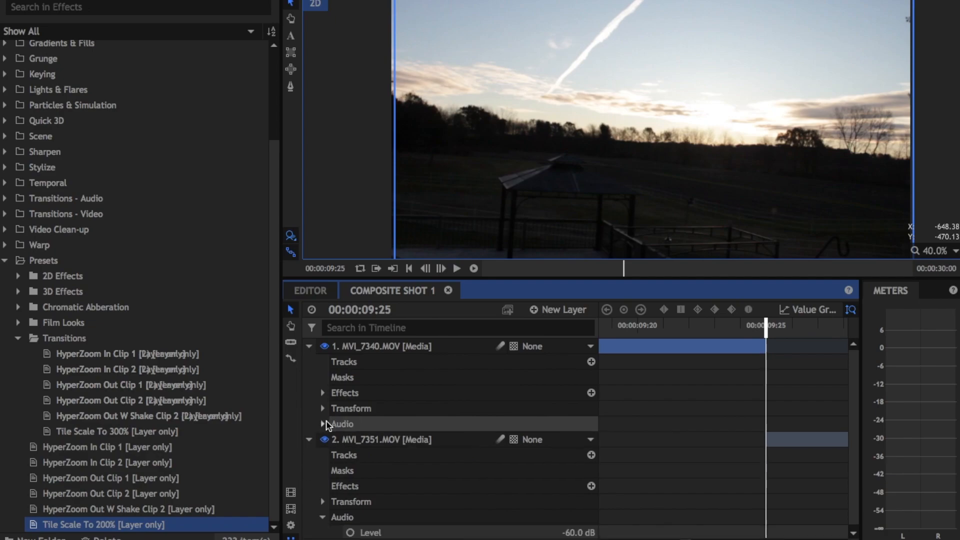
pyautogui.click(323, 408)
pyautogui.click(532, 470)
pyautogui.write('200')
pyautogui.press('Return')
# - Add Position keyframes to MVI_7340.MOV at 00:00:09:25 and 00:00:09:19
pyautogui.press('Left')
pyautogui.press('Right')
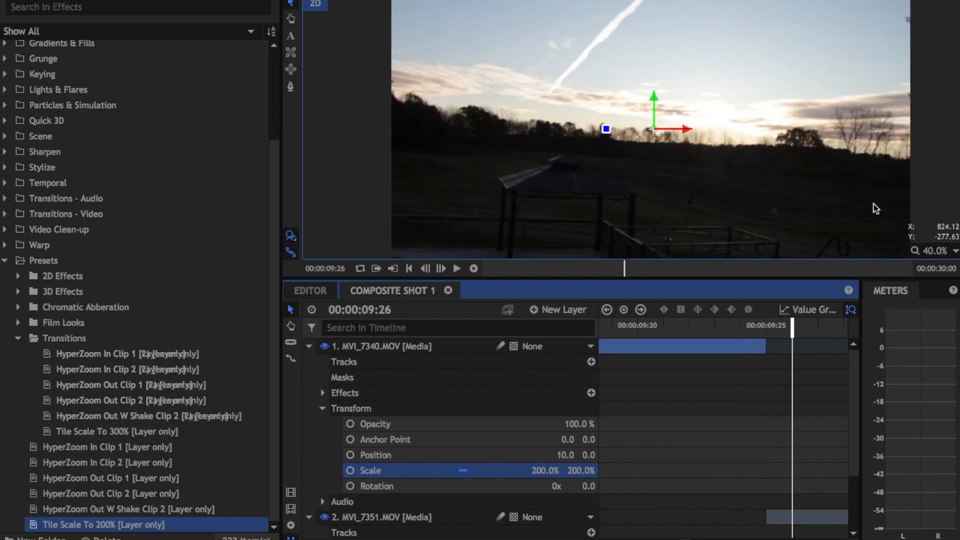
pyautogui.click(350, 455)
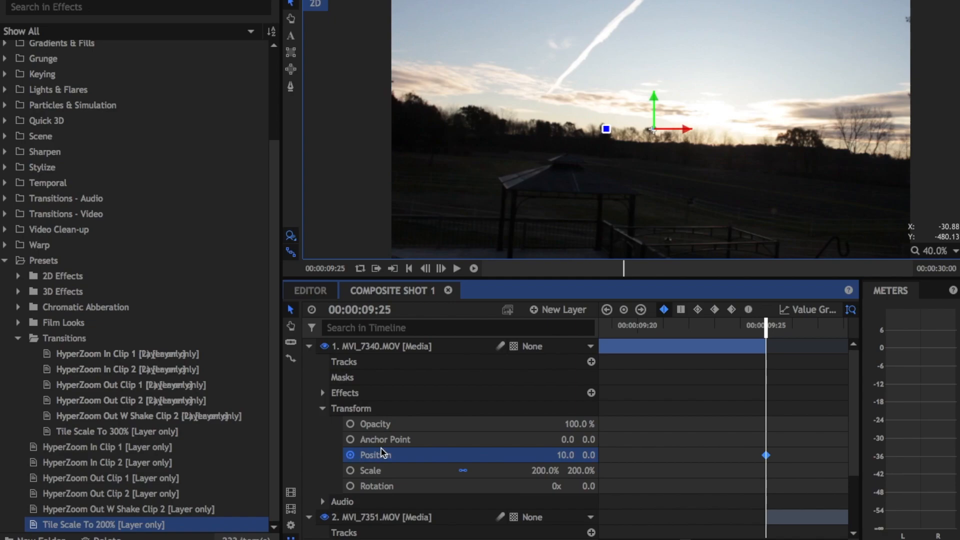
pyautogui.press('Left')
pyautogui.press('Left')
pyautogui.press('Left')
pyautogui.press('Left')
pyautogui.press('Left')
pyautogui.press('Left')
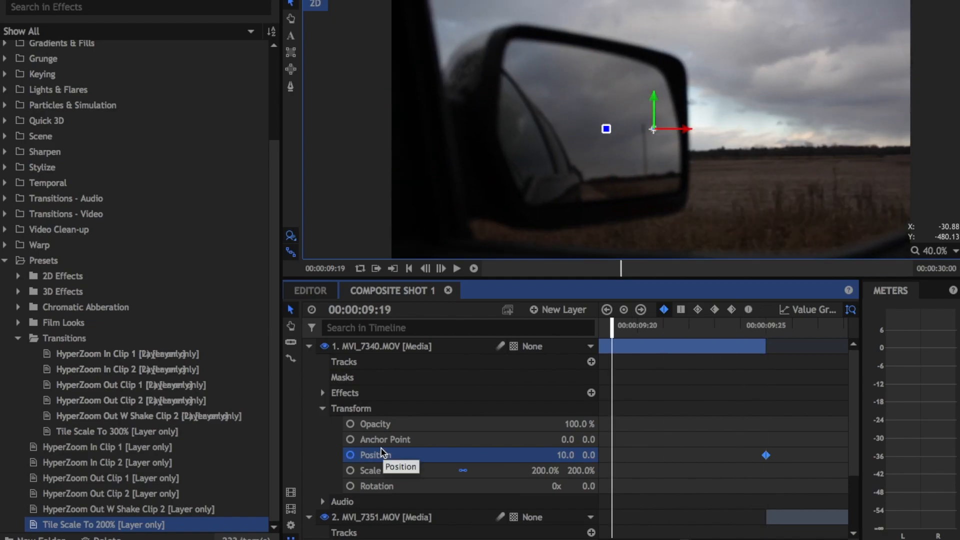
pyautogui.click(623, 309)
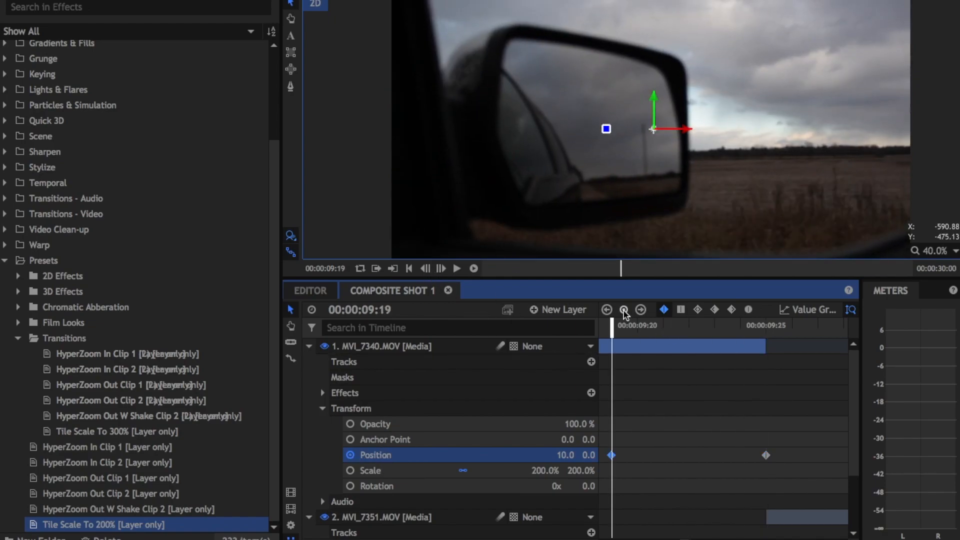
# - Review the frames of MVI_7340.MOV between its two Position keyframes, ending on 00:00:09:25
pyautogui.click(765, 328)
pyautogui.press('Left')
pyautogui.press('Left')
pyautogui.press('Left')
pyautogui.press('Left')
pyautogui.press('Left')
pyautogui.press('Left')
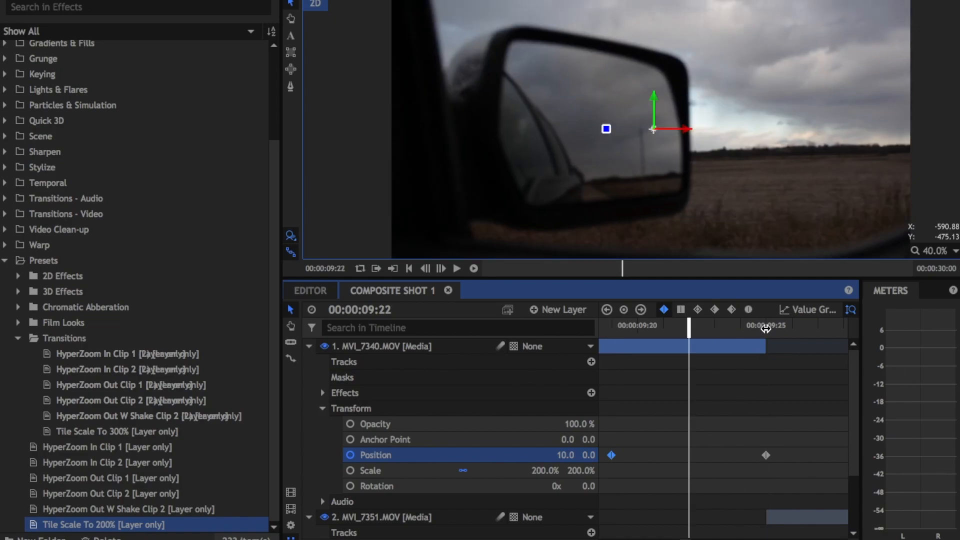
pyautogui.click(765, 327)
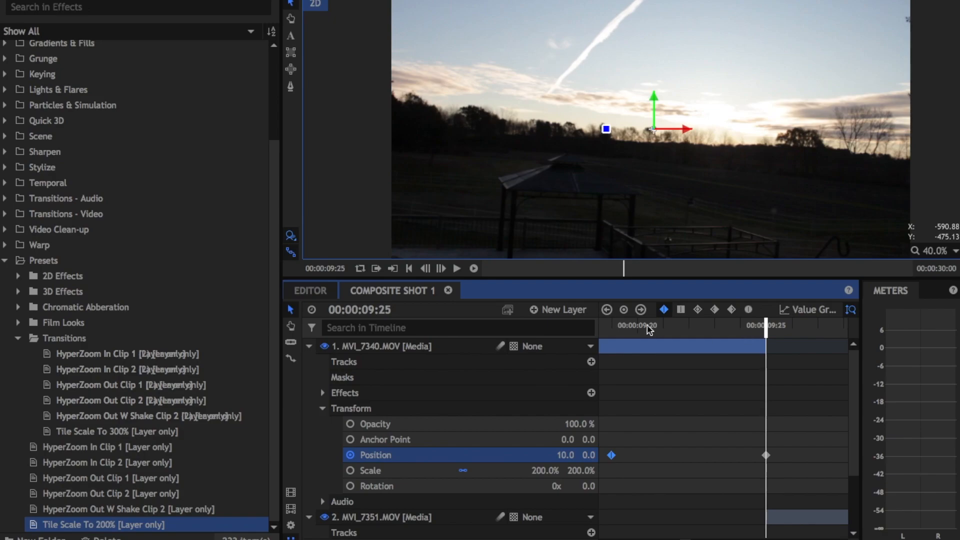
pyautogui.click(610, 327)
pyautogui.click(776, 328)
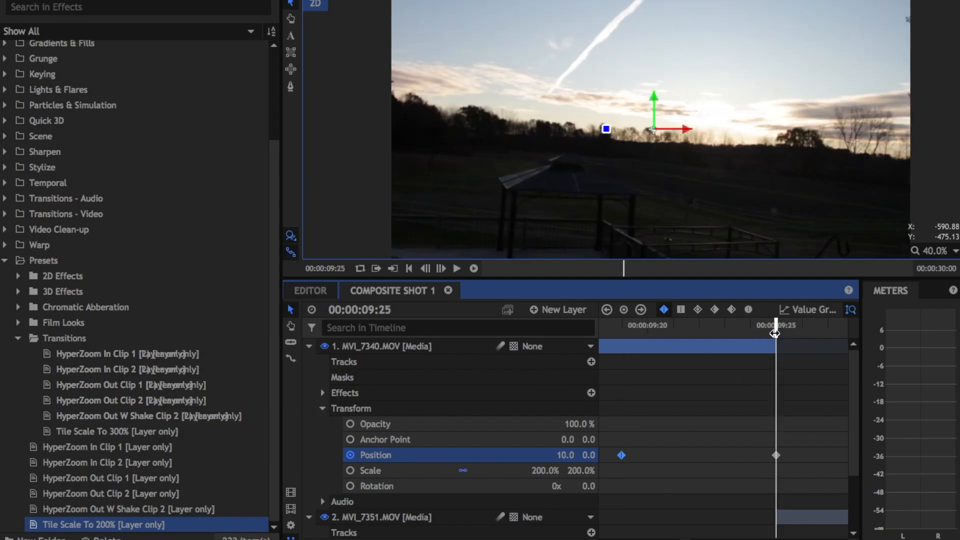
pyautogui.moveTo(564, 455); pyautogui.dragTo(565, 455)
pyautogui.hotkey('ctrl', 'z')
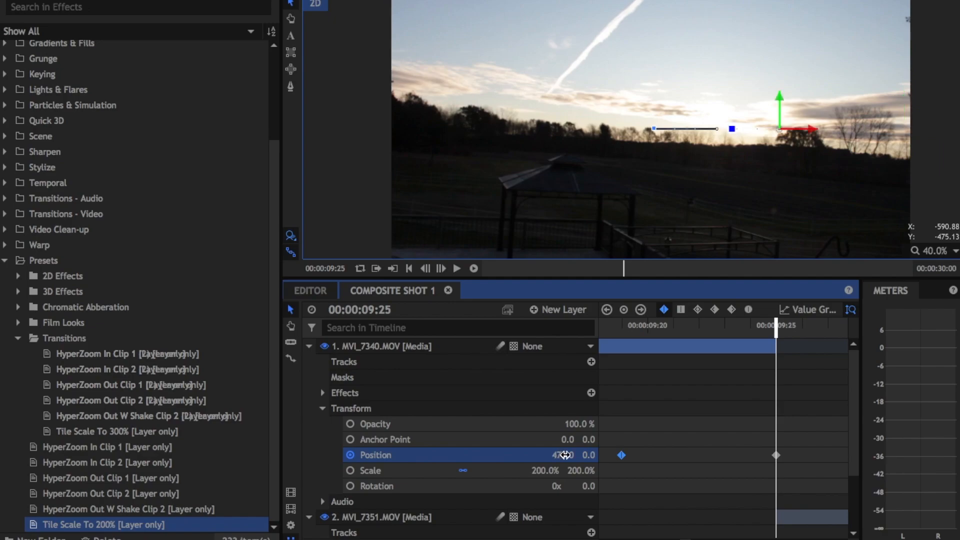
pyautogui.hotkey('ctrl', 'z')
# - Set the vertical Position of MVI_7340.MOV to 578 at its 00:00:09:25 keyframe
pyautogui.moveTo(582, 455); pyautogui.dragTo(581, 455)
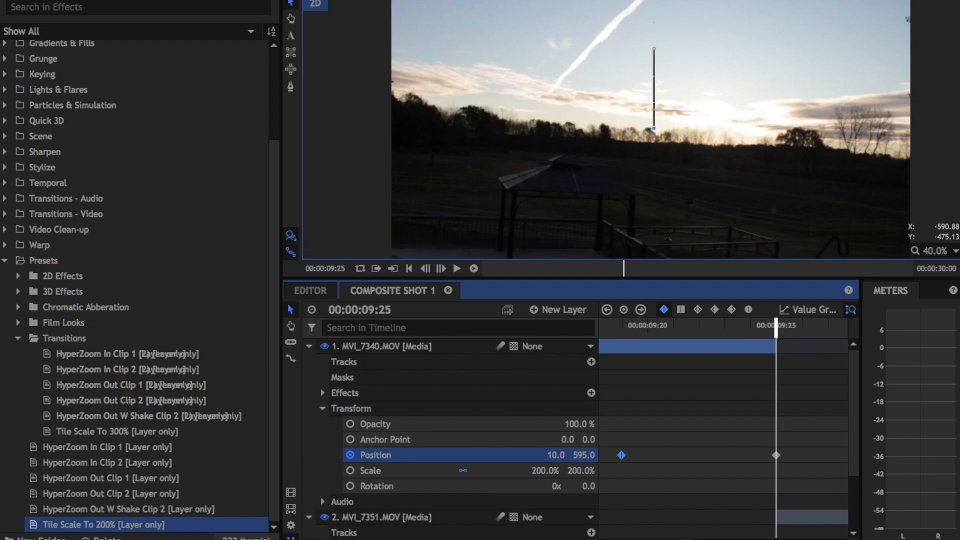
pyautogui.click(785, 393)
pyautogui.moveTo(595, 453); pyautogui.dragTo(595, 453)
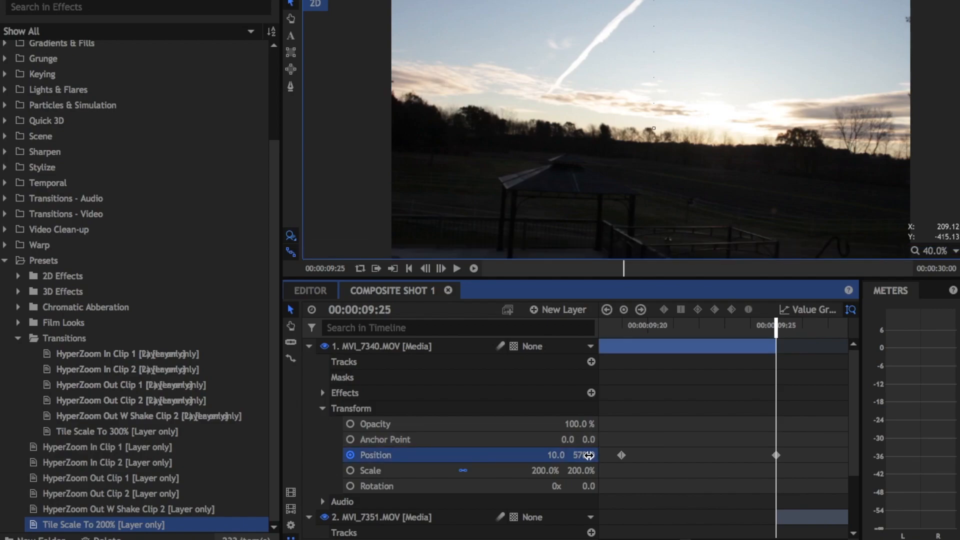
# - Step through the frames around the Position keyframes of MVI_7340.MOV to examine the vertical slide
pyautogui.press('Left')
pyautogui.press('Left')
pyautogui.press('Left')
pyautogui.press('Left')
pyautogui.press('Left')
pyautogui.press('Left')
pyautogui.press('Left')
pyautogui.press('Left')
pyautogui.press('Left')
pyautogui.press('Left')
pyautogui.press('Left')
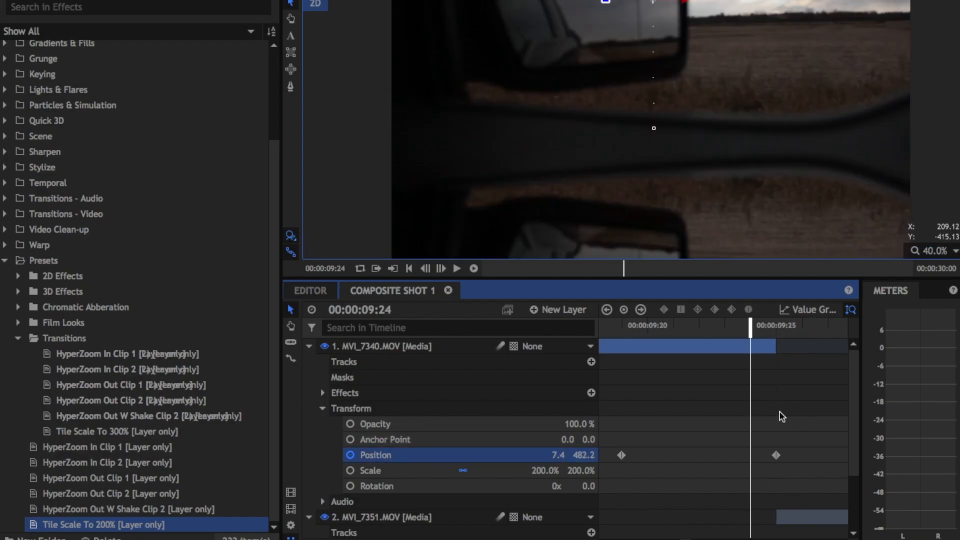
pyautogui.press('Right')
pyautogui.press('Right')
pyautogui.press('Right')
pyautogui.press('Right')
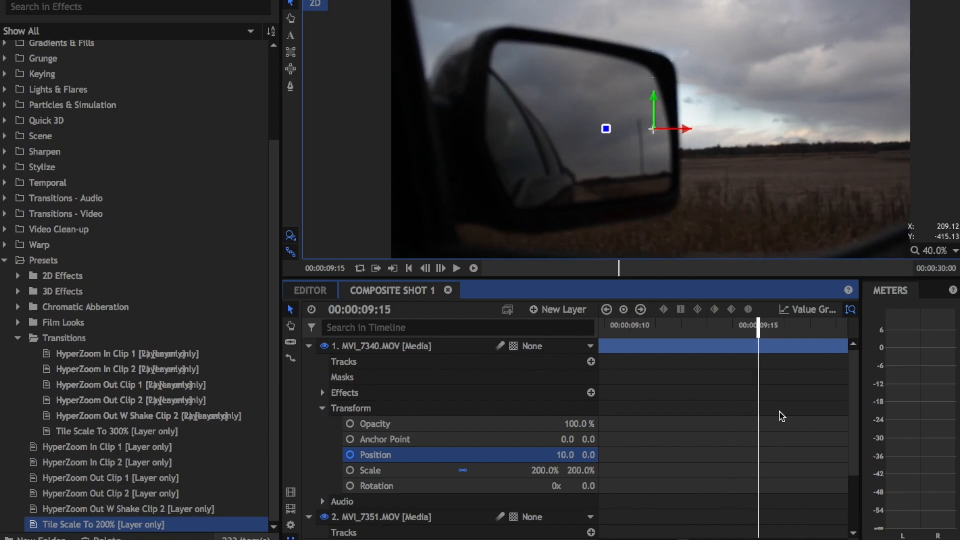
# - Change both Position keyframes of MVI_7340.MOV to manual Bezier interpolation and show the value graph
pyautogui.scroll(-1, 781, 416)
pyautogui.hscroll(-2, 794, 462)
pyautogui.moveTo(813, 444); pyautogui.dragTo(620, 439)
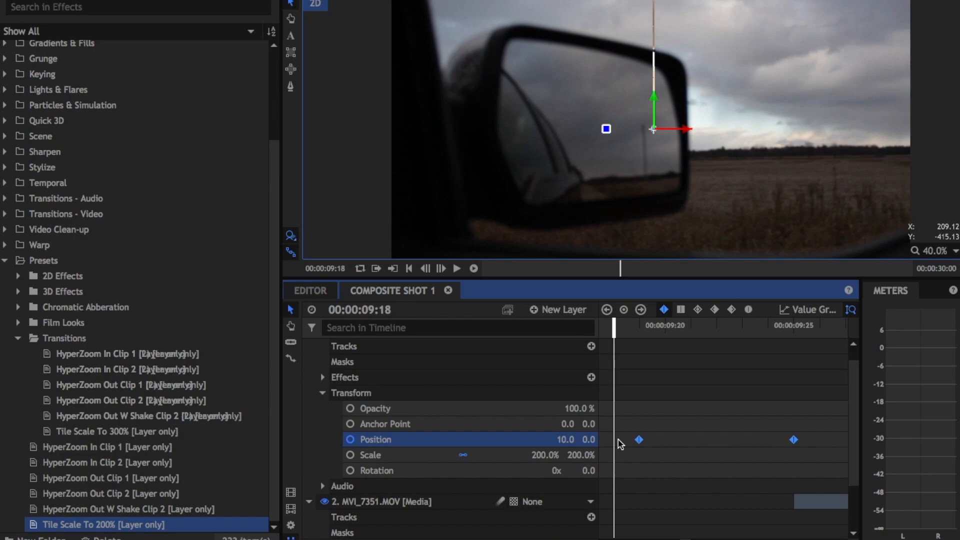
pyautogui.click(749, 310)
pyautogui.click(828, 311)
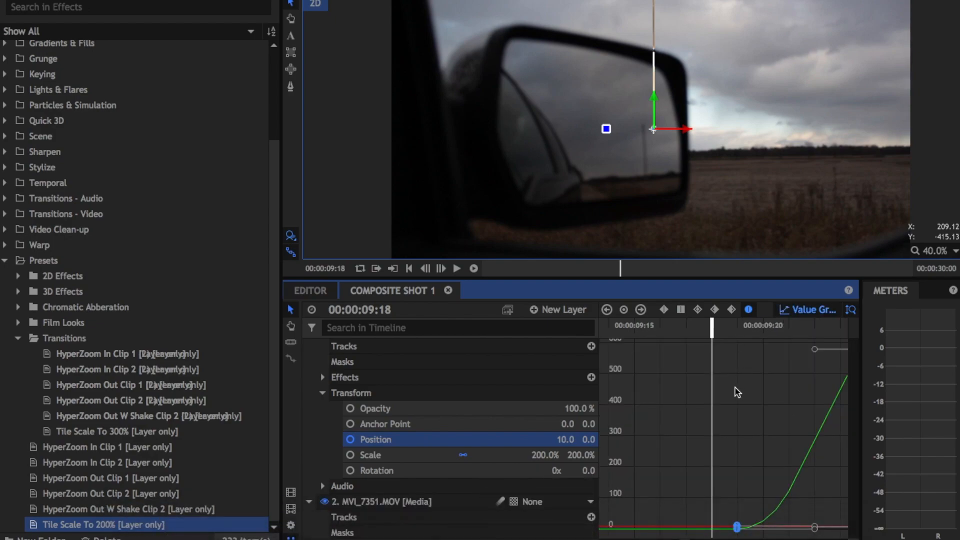
# - Pull the end keyframe's curve handle below it so the vertical Position of MVI_7340.MOV accelerates into the cut
pyautogui.click(843, 539)
pyautogui.click(843, 539)
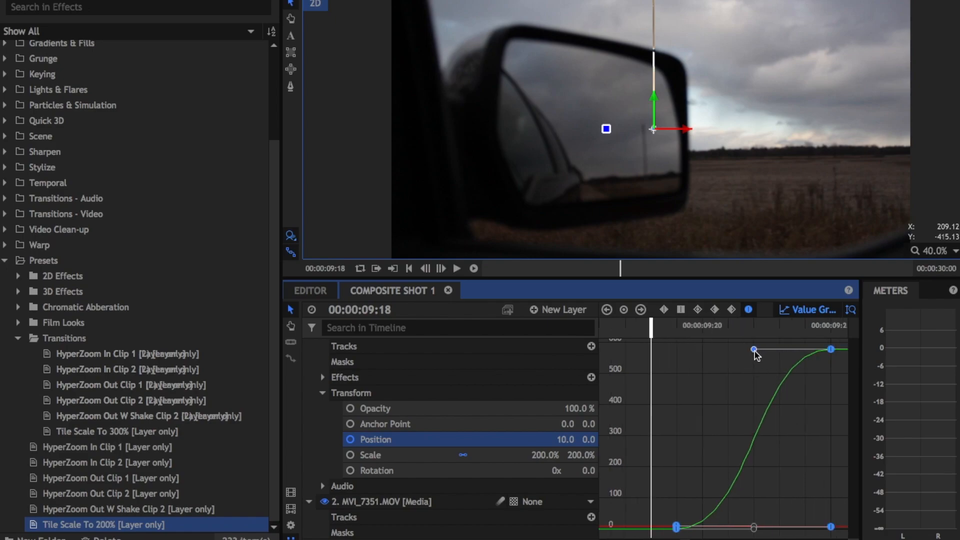
pyautogui.moveTo(754, 349); pyautogui.dragTo(850, 396)
# - Step back and forth through the frames up to the cut to examine the eased slide of MVI_7340.MOV
pyautogui.press('Right')
pyautogui.press('.')
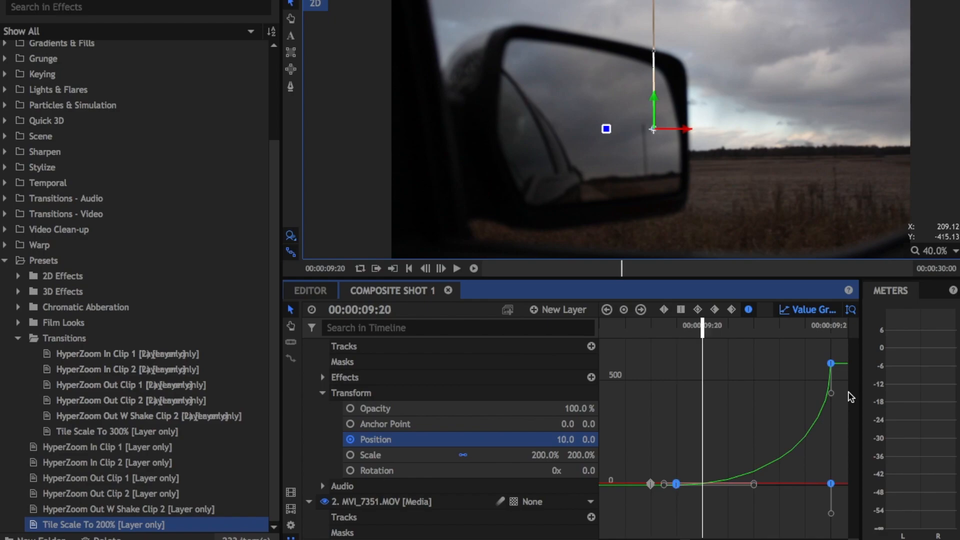
pyautogui.press('.')
pyautogui.press('.')
pyautogui.press('.')
pyautogui.press('.')
pyautogui.press('.')
pyautogui.press('.')
pyautogui.press('.')
pyautogui.press('.')
pyautogui.press('.')
pyautogui.press(',')
pyautogui.press(',')
pyautogui.press(',')
pyautogui.press(',')
pyautogui.press(',')
pyautogui.press(',')
pyautogui.press('.')
pyautogui.press('.')
pyautogui.press('.')
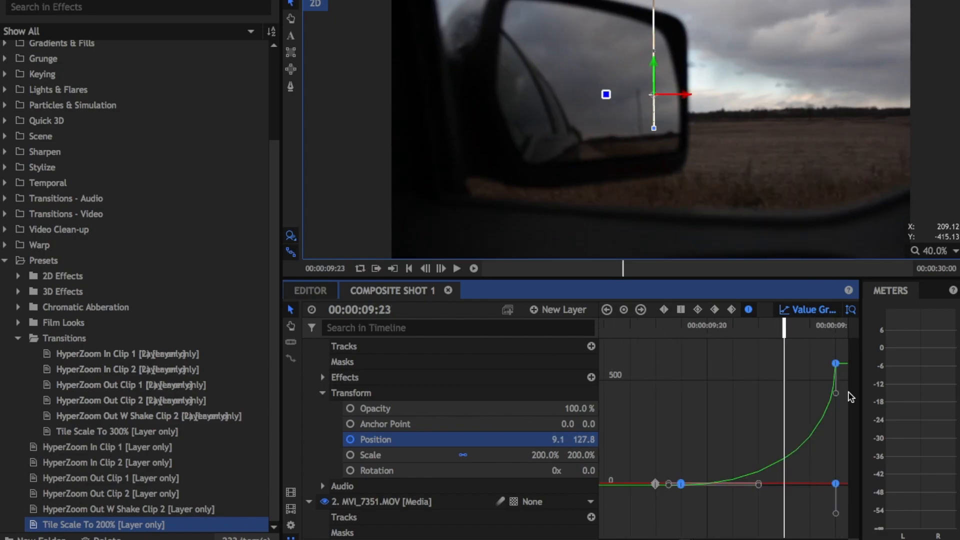
pyautogui.press(',')
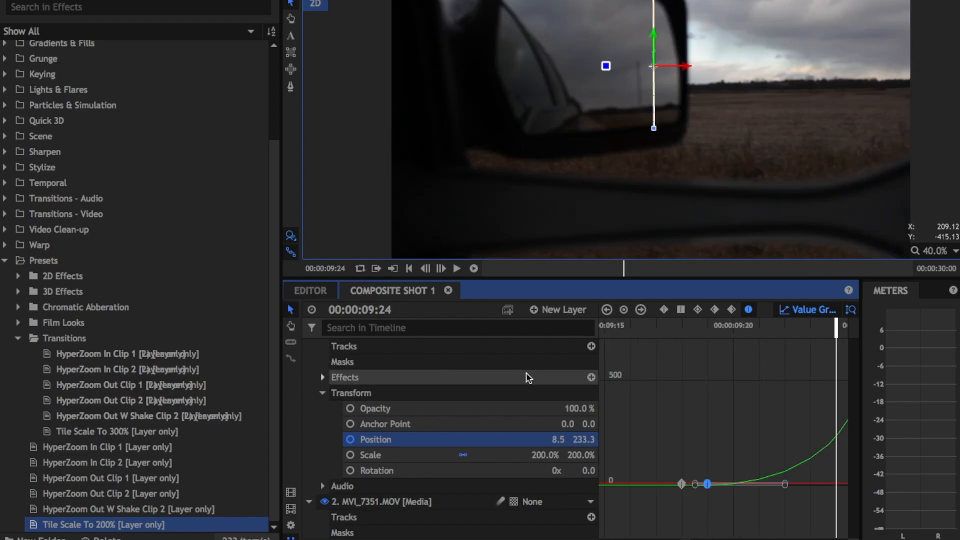
# - Enable motion blur for MVI_7340.MOV and check the blurred slide frame by frame up to 00:00:09:25
pyautogui.scroll(1, 527, 377)
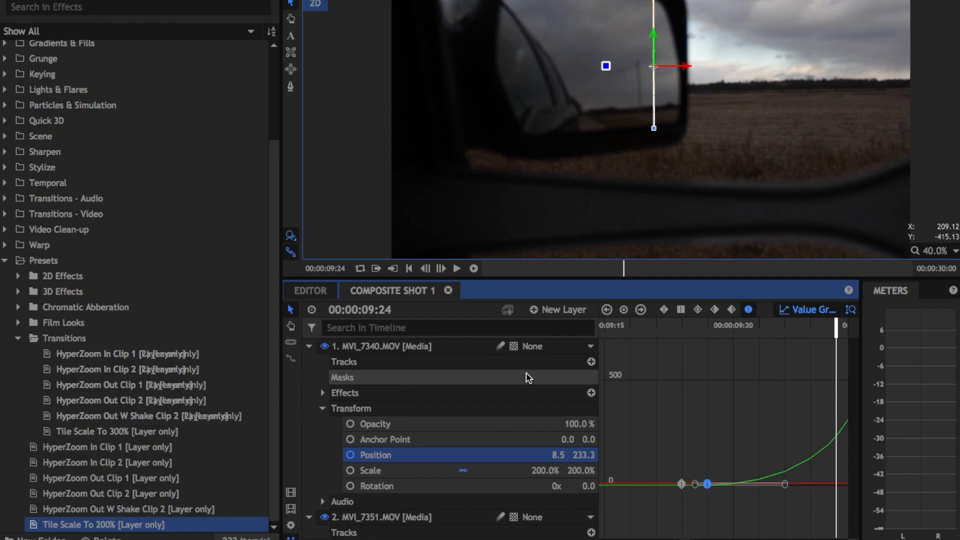
pyautogui.click(499, 347)
pyautogui.press(',')
pyautogui.press(',')
pyautogui.press(',')
pyautogui.press(',')
pyautogui.press(',')
pyautogui.press(',')
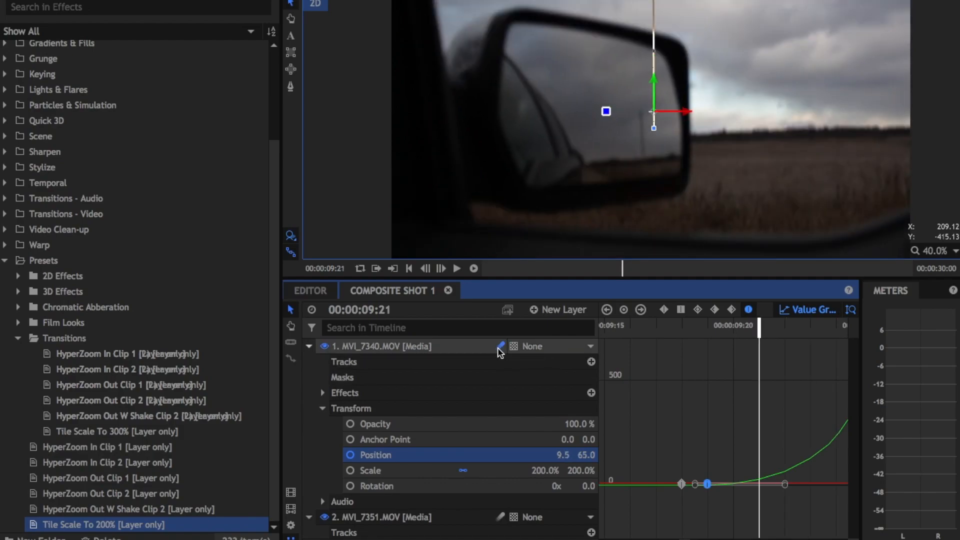
pyautogui.press('.')
pyautogui.press('.')
pyautogui.press('.')
pyautogui.press('.')
pyautogui.press('.')
pyautogui.press('.')
pyautogui.press('.')
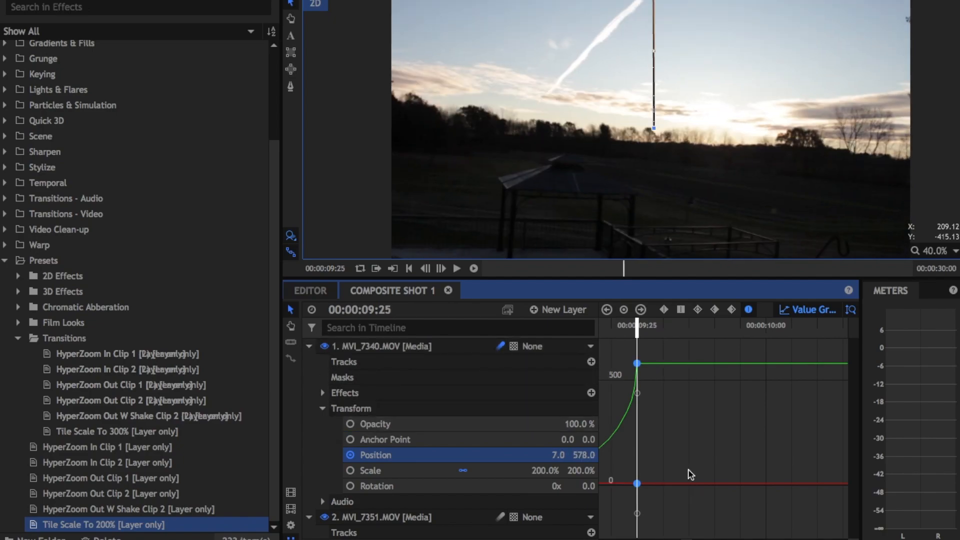
# - Collapse the MVI_7340.MOV layer, close the value graph and apply the Tile Scale To 200% preset to MVI_7351.MOV
pyautogui.click(309, 346)
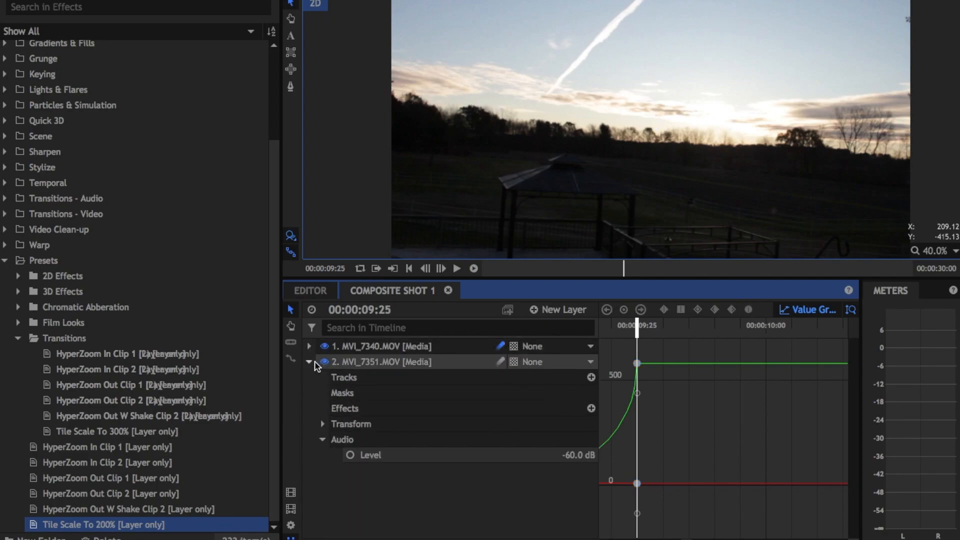
pyautogui.click(309, 361)
pyautogui.click(310, 362)
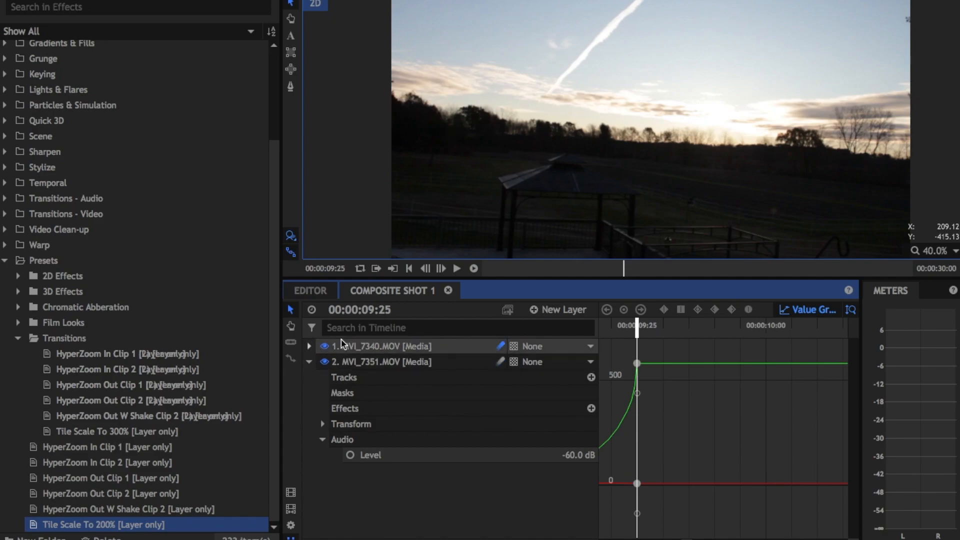
pyautogui.click(823, 308)
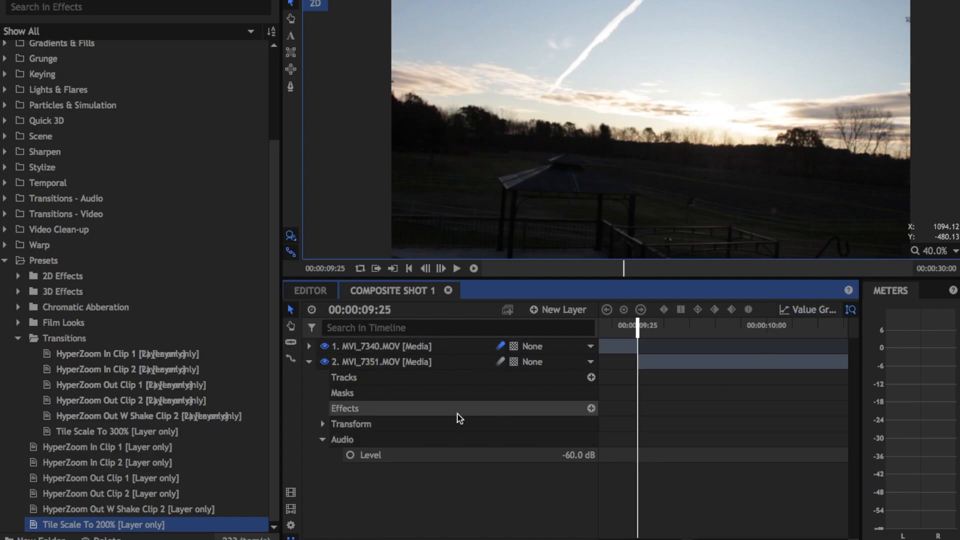
pyautogui.click(453, 410)
pyautogui.moveTo(199, 525); pyautogui.dragTo(454, 406)
# - Set the Transform Scale of MVI_7351.MOV to 200%
pyautogui.click(322, 439)
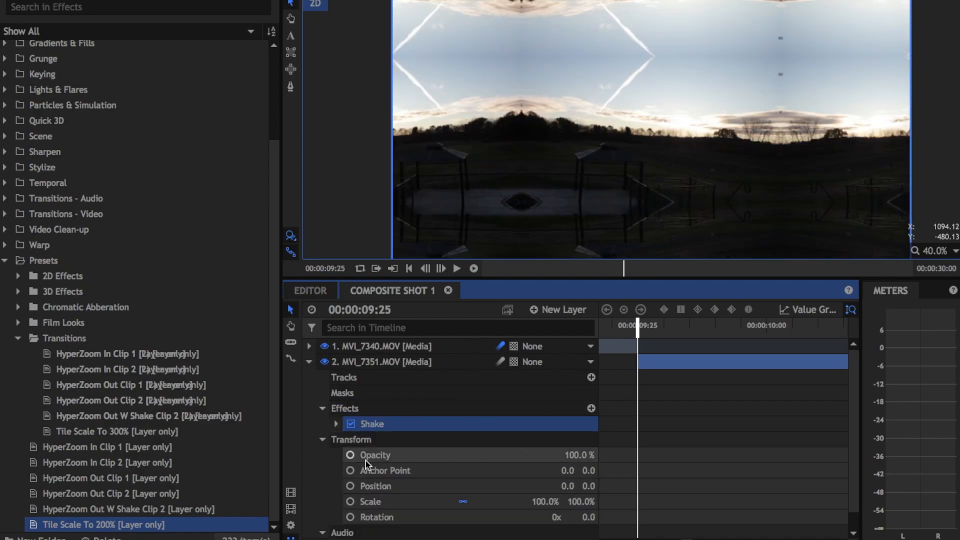
pyautogui.click(539, 501)
pyautogui.write('2')
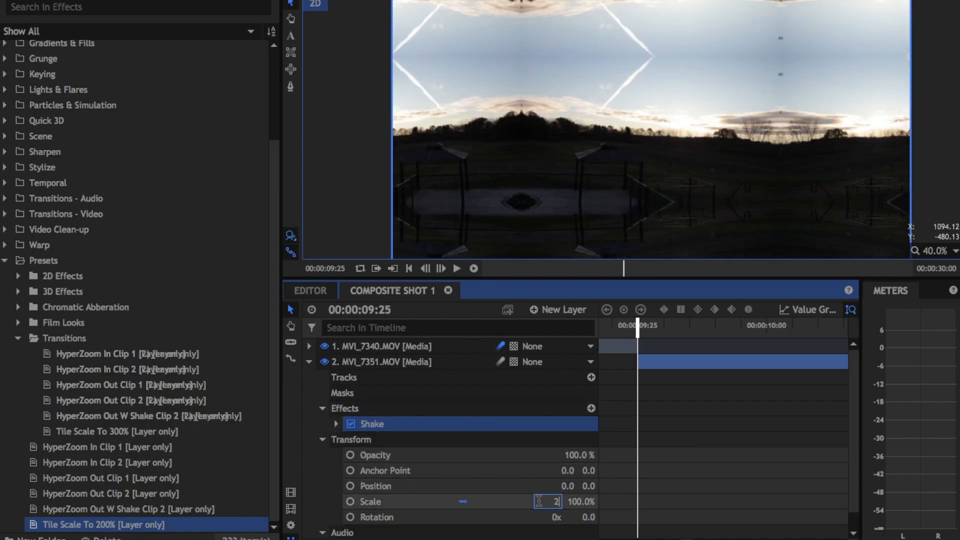
pyautogui.press('Return')
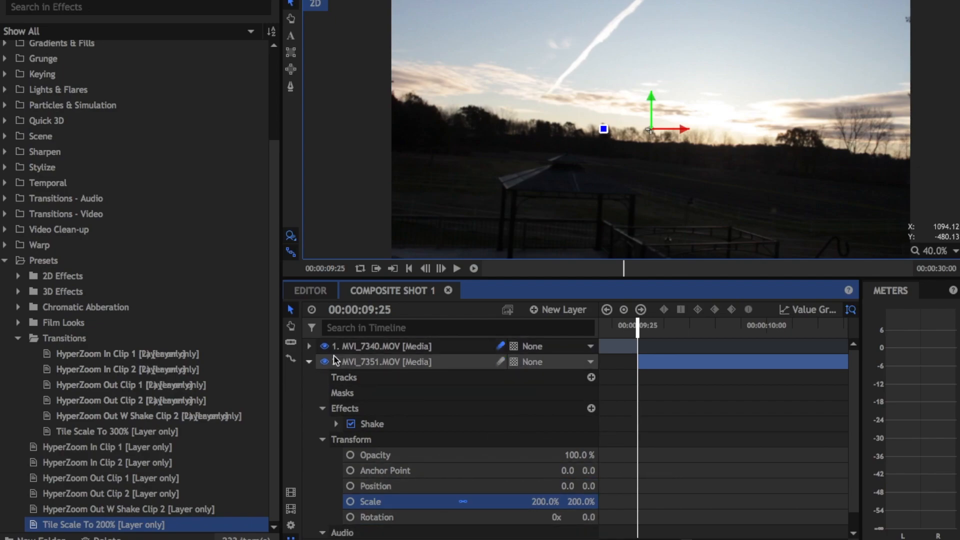
# - Set the vertical Position of MVI_7351.MOV to -578, the inverse of MVI_7340.MOV's offset, and keyframe it at 00:00:09:25
pyautogui.click(308, 348)
pyautogui.click(309, 346)
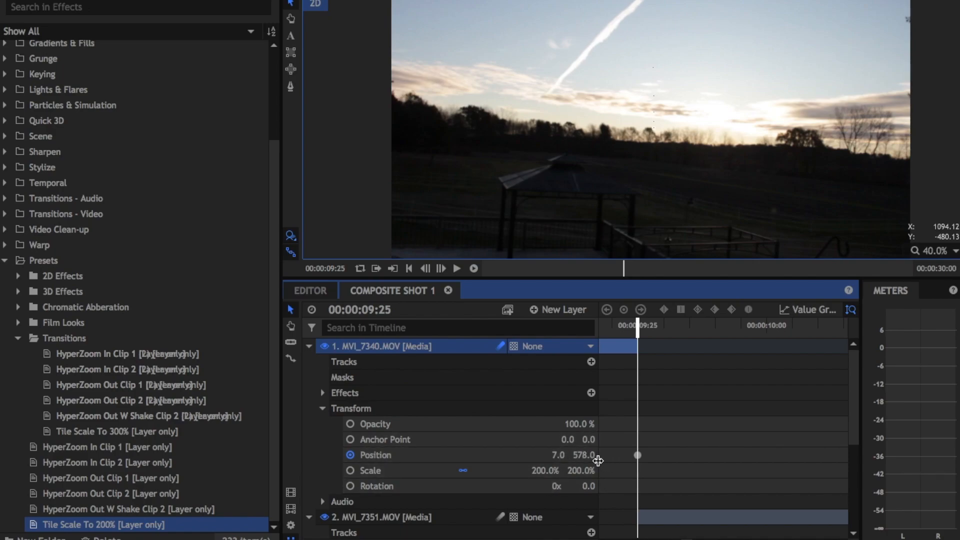
pyautogui.scroll(-3, 548, 515)
pyautogui.click(588, 468)
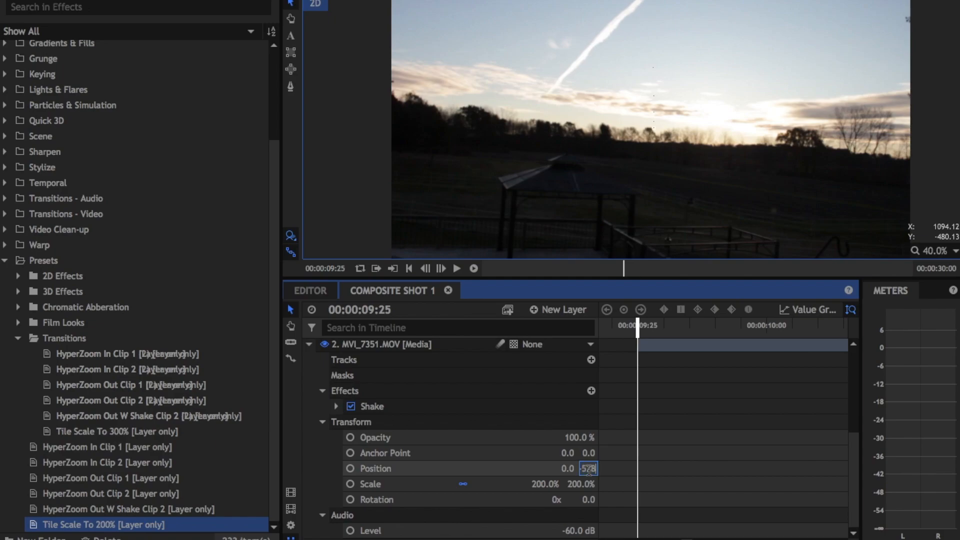
pyautogui.write('-578')
pyautogui.press('Return')
pyautogui.click(350, 469)
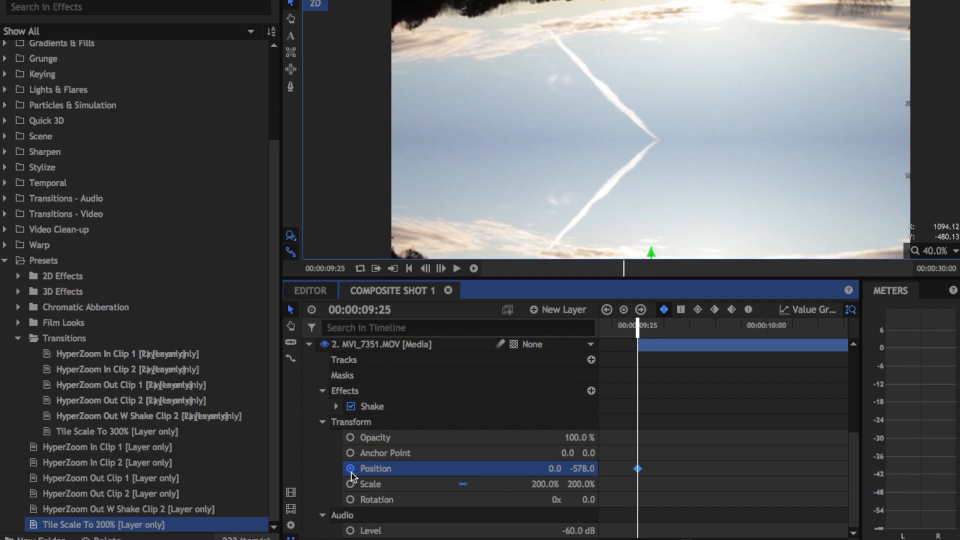
# - Add a Position keyframe to MVI_7351.MOV at 00:00:10:01 with the vertical value set to 0
pyautogui.press('.')
pyautogui.press('.')
pyautogui.press('.')
pyautogui.press('.')
pyautogui.press('.')
pyautogui.press('.')
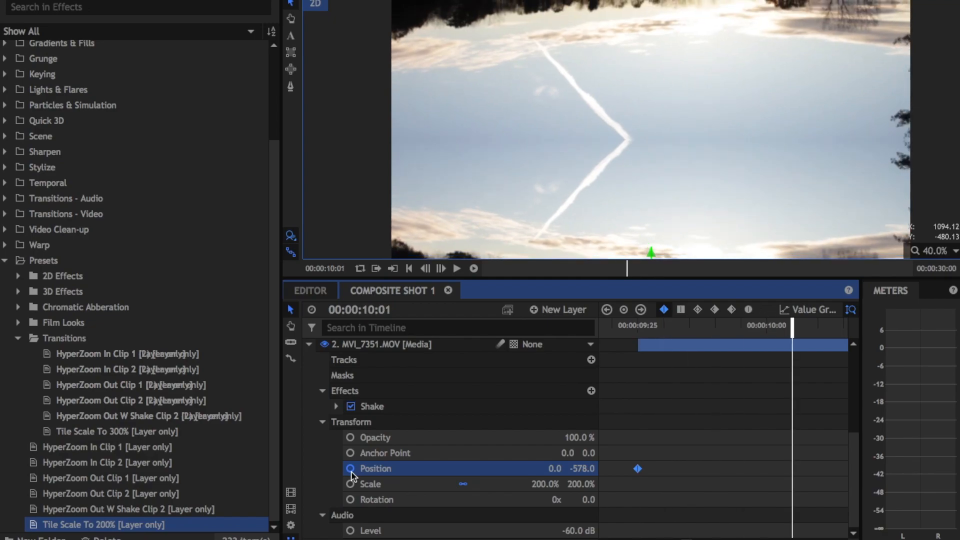
pyautogui.click(624, 309)
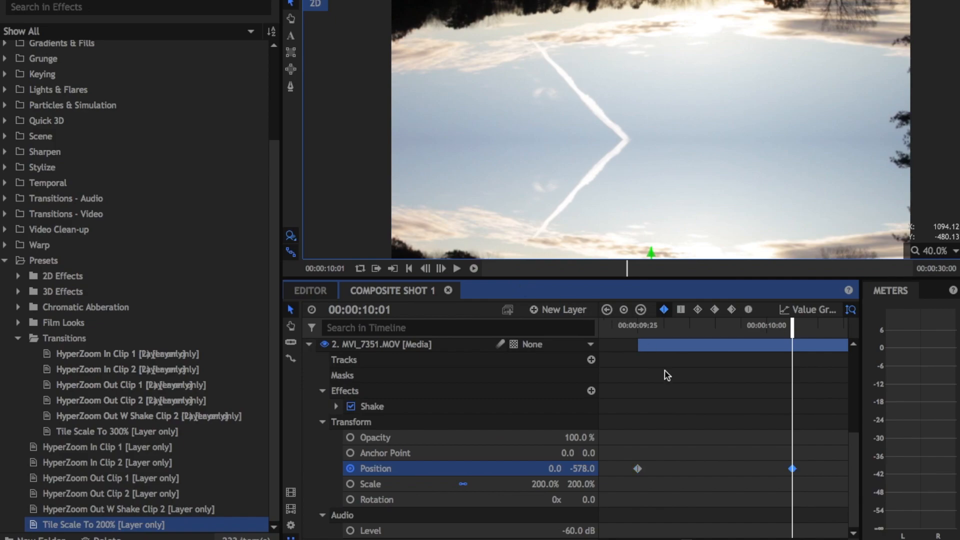
pyautogui.click(584, 468)
pyautogui.write('0')
pyautogui.press('Return')
# - Change both Position keyframes of MVI_7351.MOV to manual Bezier and pull the start handle upward in the value graph
pyautogui.moveTo(615, 457); pyautogui.dragTo(822, 475)
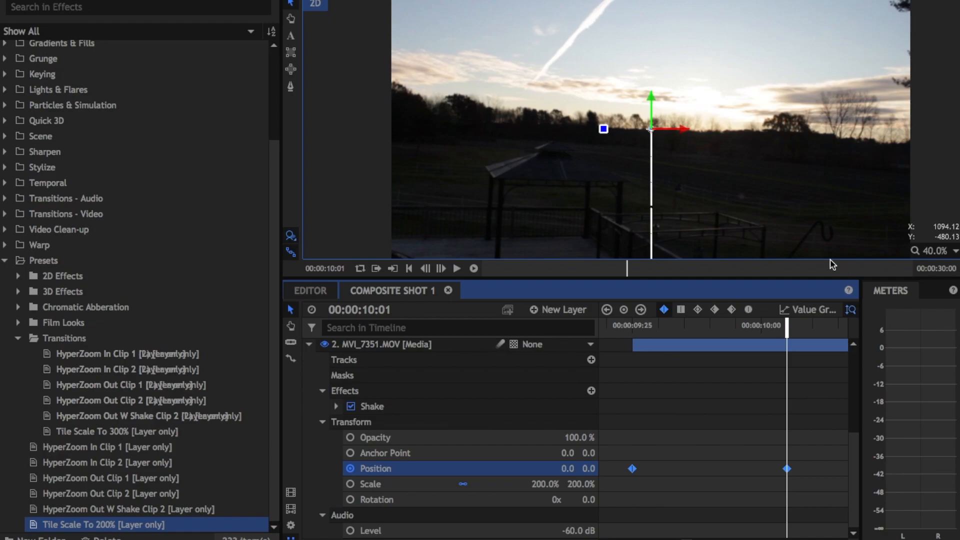
pyautogui.click(748, 310)
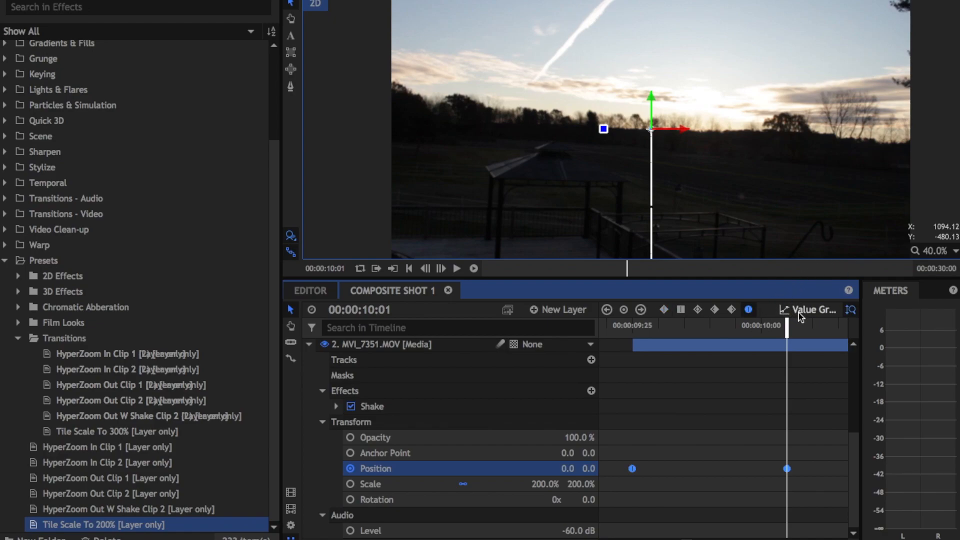
pyautogui.click(800, 313)
pyautogui.moveTo(710, 513); pyautogui.dragTo(680, 465)
# - Check the transition frame by frame and enable motion blur for MVI_7351.MOV
pyautogui.press('Left')
pyautogui.press('Left')
pyautogui.press('Left')
pyautogui.press('Left')
pyautogui.press('Left')
pyautogui.press('Left')
pyautogui.press('Left')
pyautogui.press('Left')
pyautogui.press('Left')
pyautogui.press('Left')
pyautogui.press('Left')
pyautogui.press('Right')
pyautogui.press('Right')
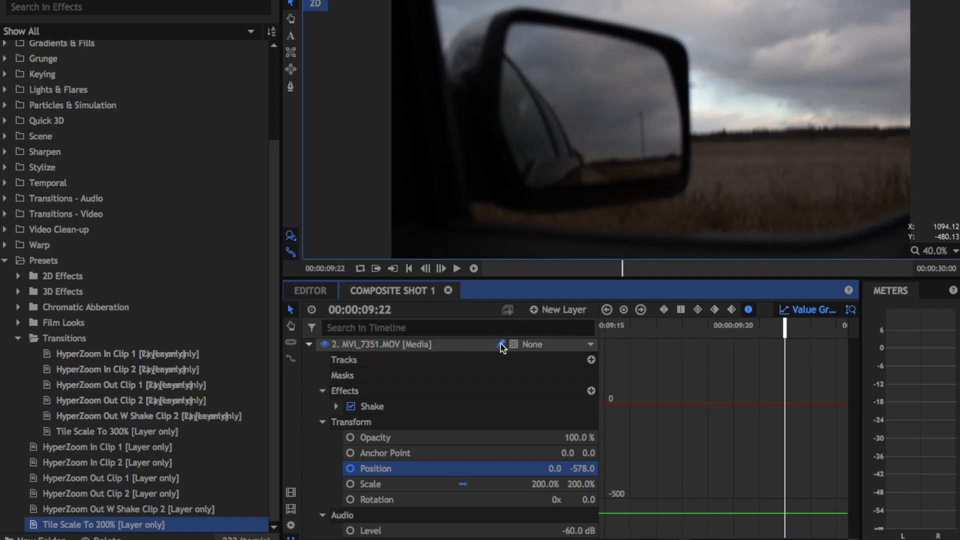
# - Collapse both clip layers and hide the value graph
pyautogui.click(309, 344)
pyautogui.click(309, 518)
pyautogui.click(309, 518)
pyautogui.click(309, 346)
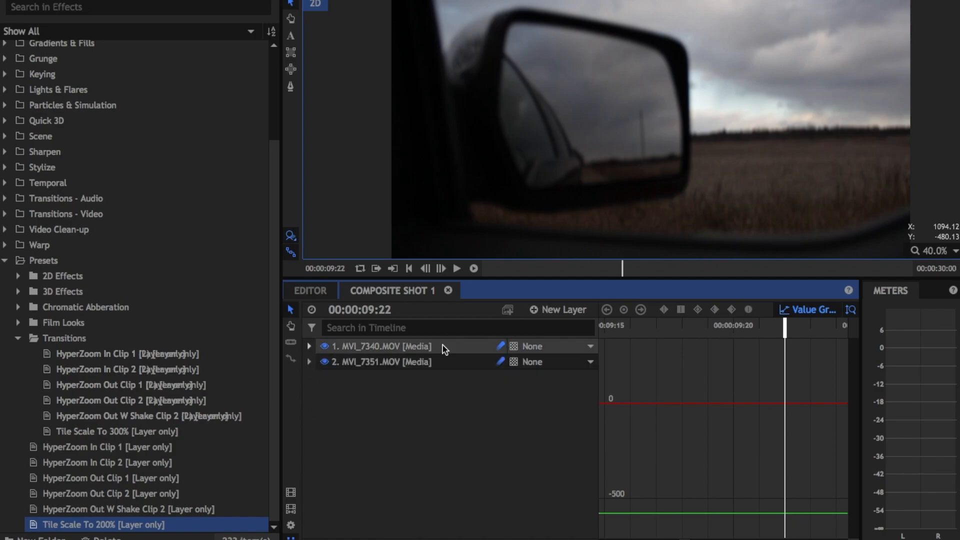
pyautogui.click(807, 309)
# - Play a RAM preview of the finished slide transition, starting shortly before 00:00:09:20
pyautogui.hscroll(-12, 780, 330)
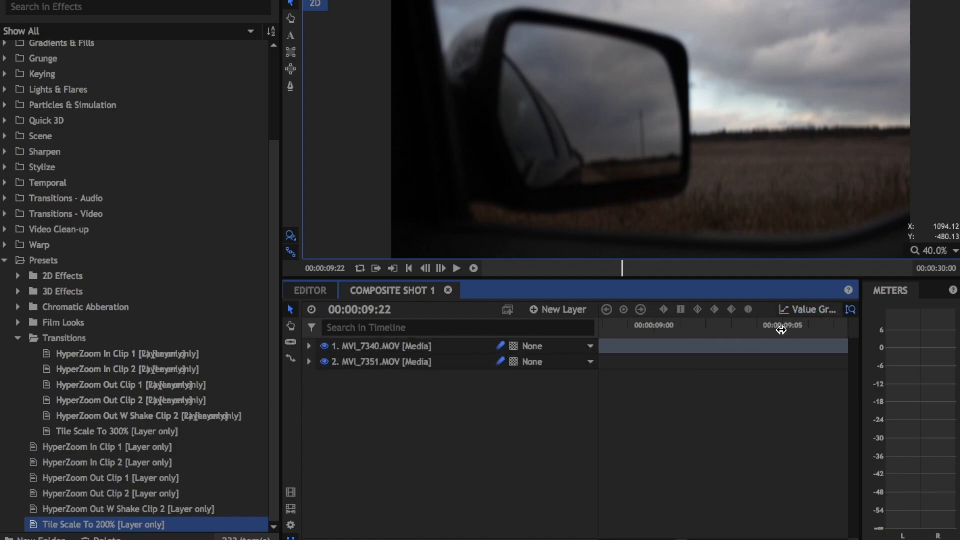
pyautogui.hscroll(12, 692, 485)
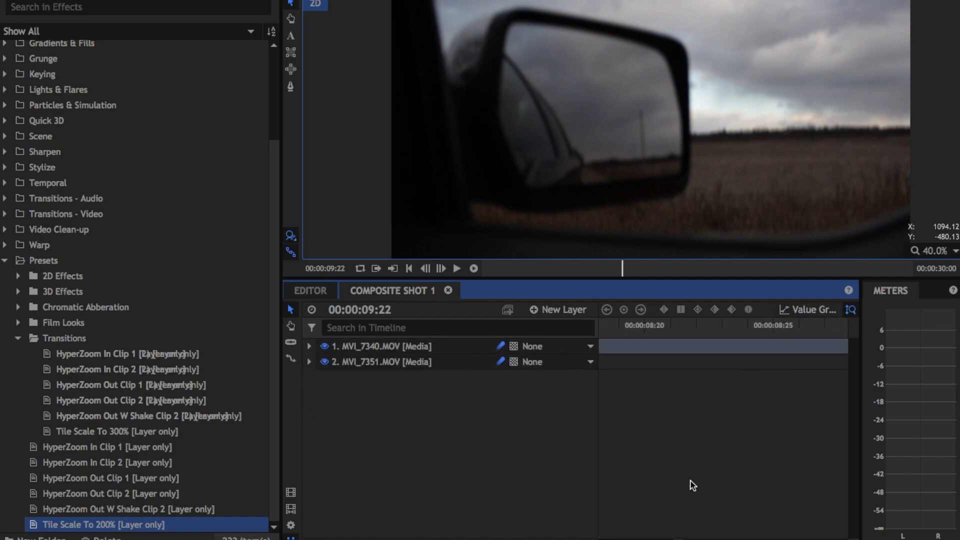
pyautogui.hscroll(-3, 796, 473)
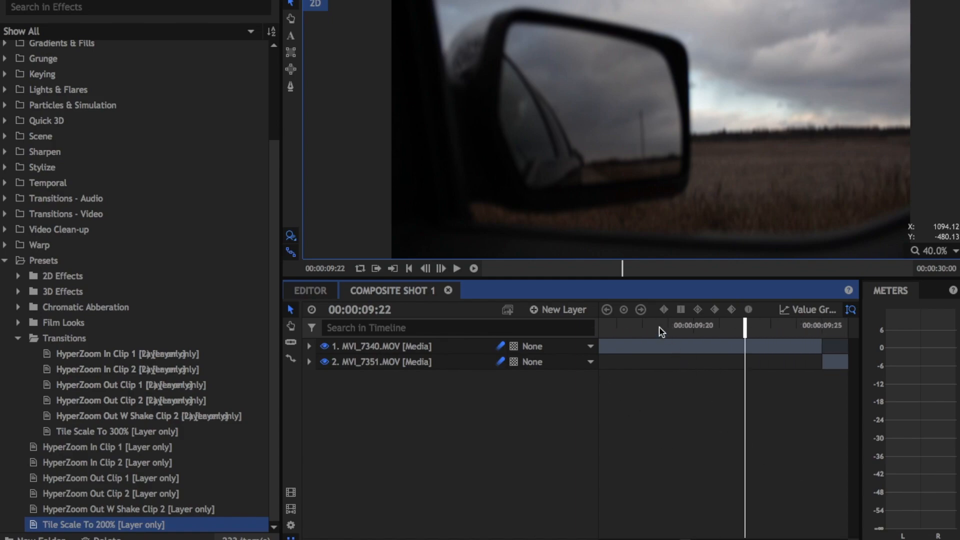
pyautogui.click(659, 327)
pyautogui.click(473, 271)
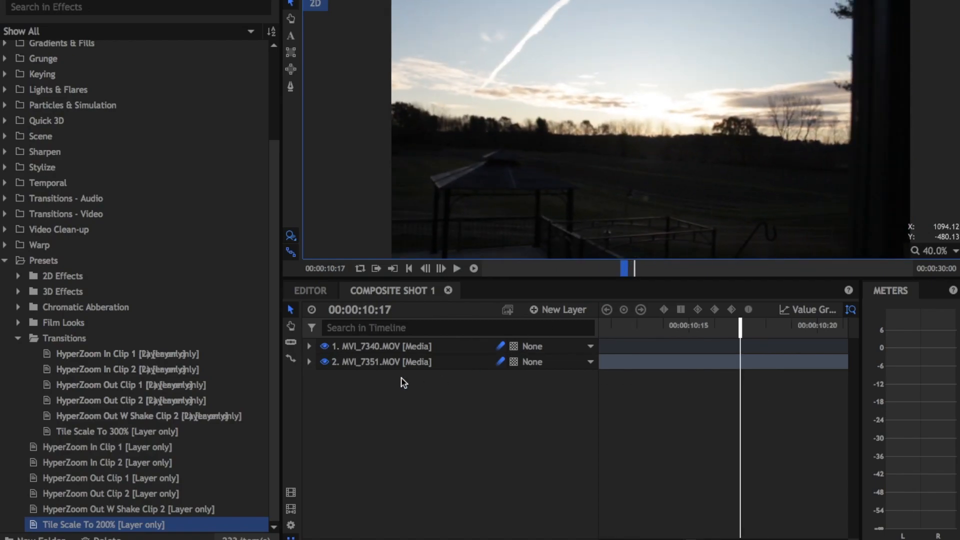
pyautogui.click(755, 459)
pyautogui.hscroll(-3, 755, 459)
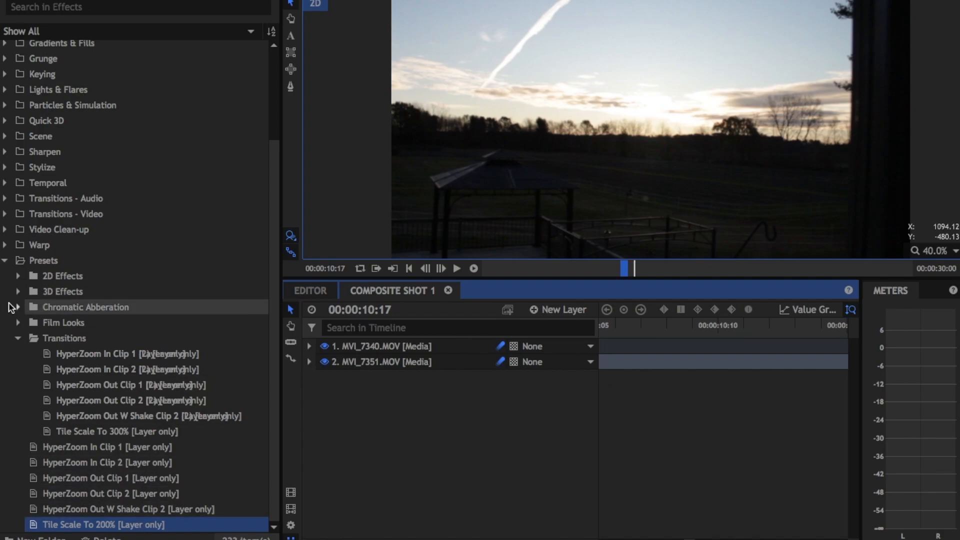
# - Collapse the Transitions folder in the effect presets
pyautogui.click(19, 339)
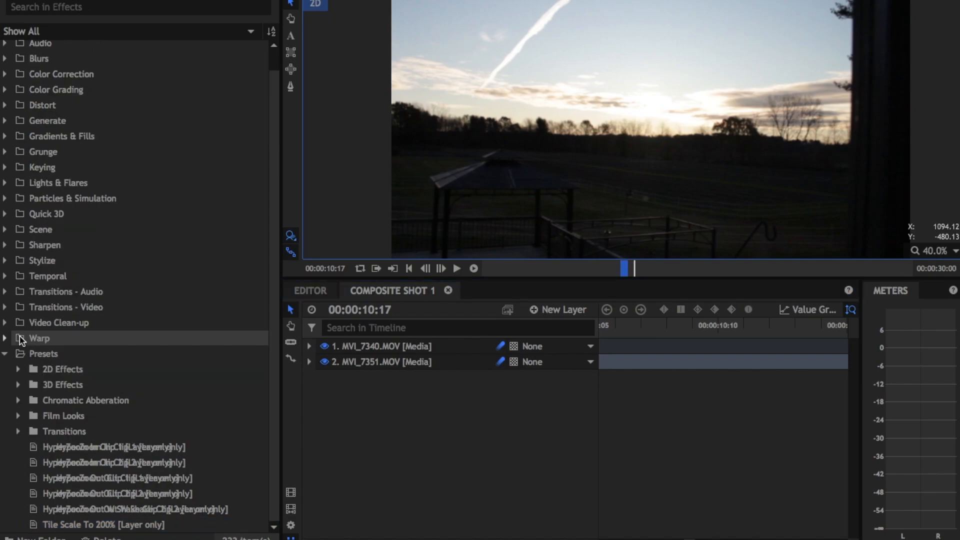
pyautogui.click(19, 431)
pyautogui.click(20, 431)
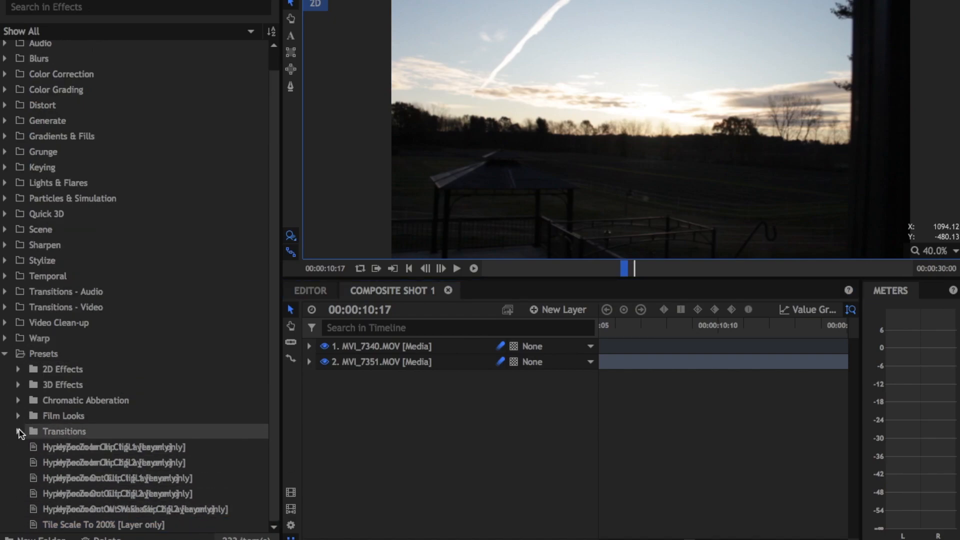